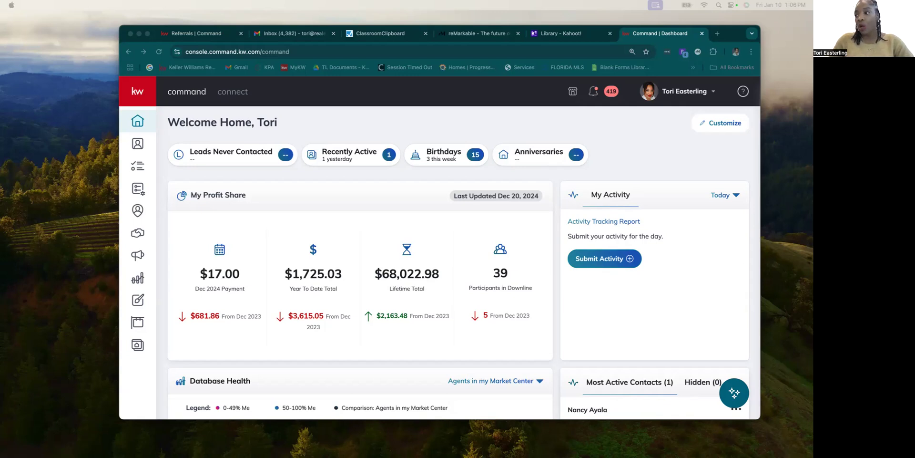
# Switch the browser to full screen and open the Ready to Serve email from the saved designs.
pyautogui.click(143, 232)
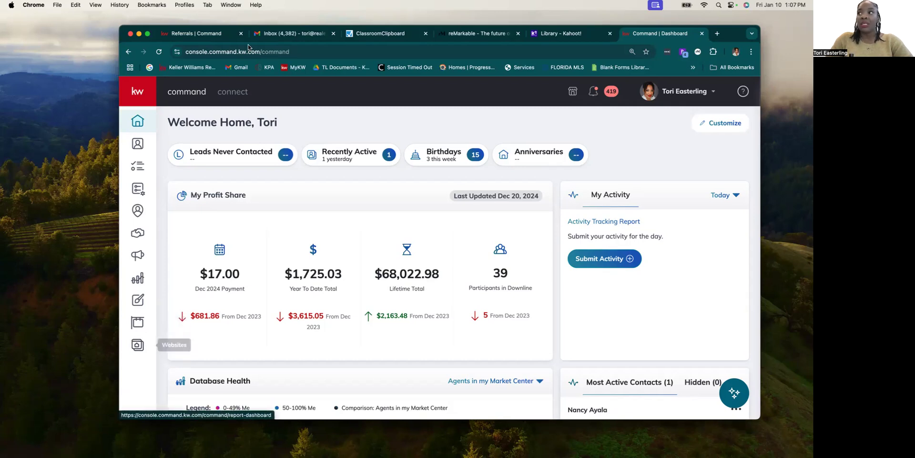
pyautogui.click(148, 37)
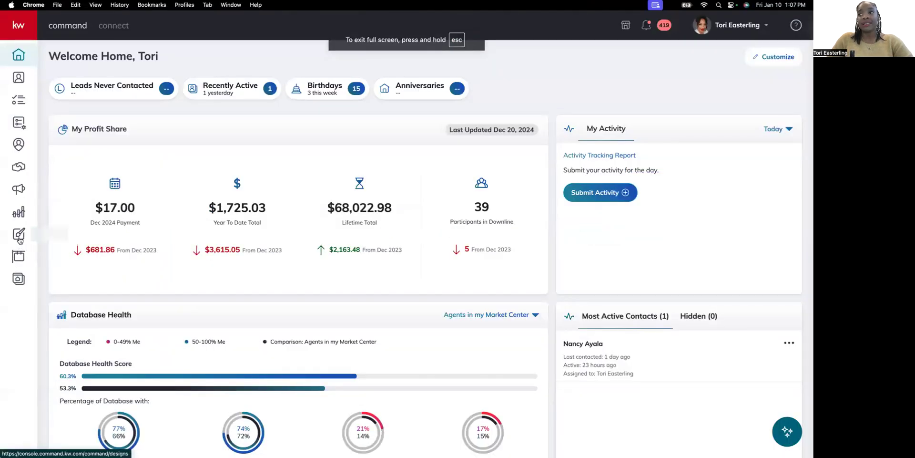
pyautogui.click(20, 240)
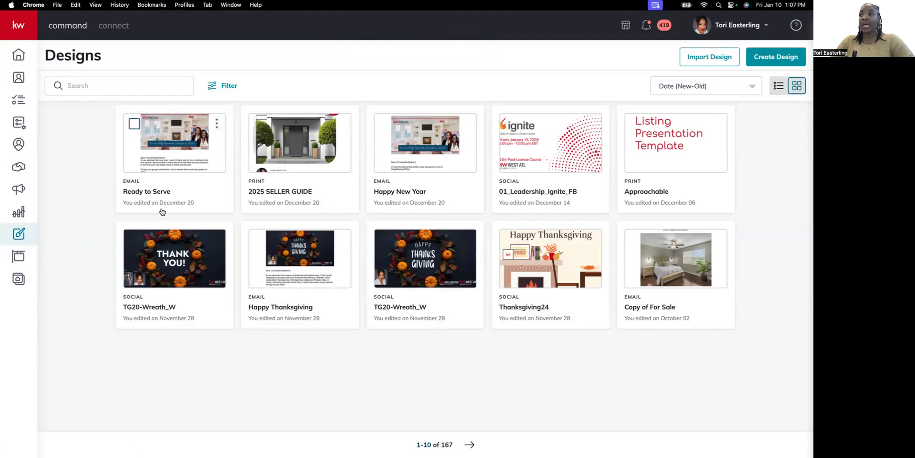
pyautogui.click(187, 166)
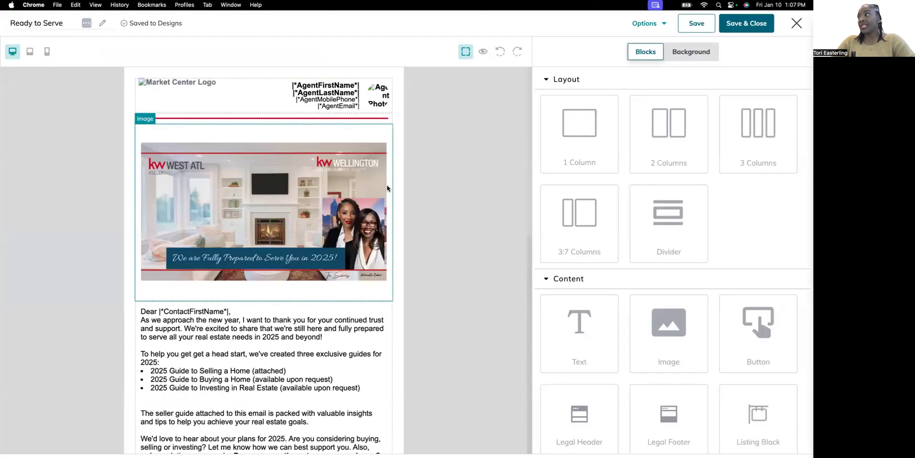
# Read through the Ready to Serve email, from its header and banner image to the message, signature and contact footer.
pyautogui.scroll(-3, 413, 233)
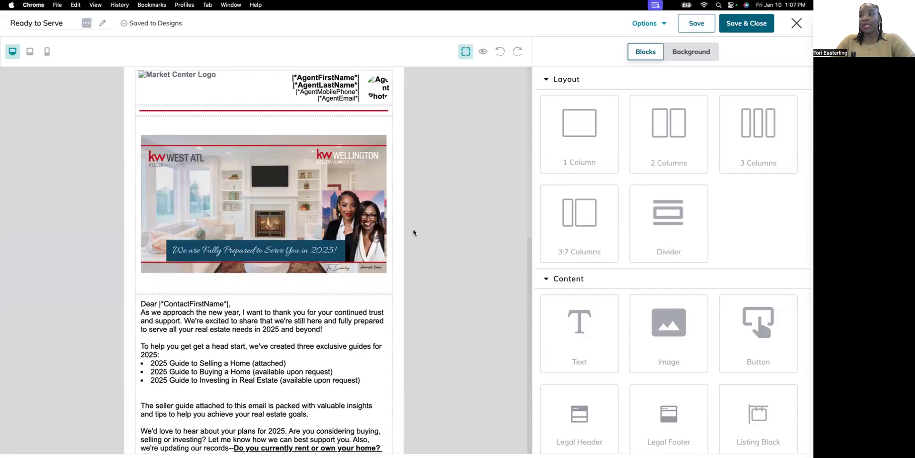
pyautogui.scroll(-1, 414, 233)
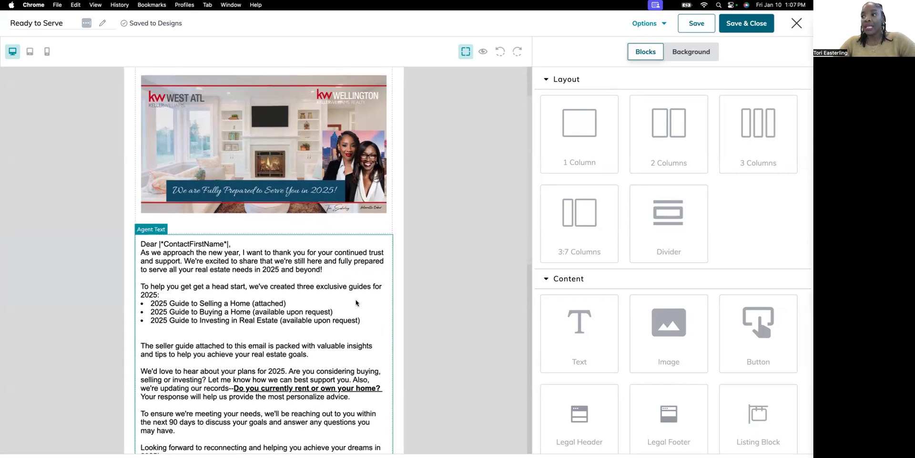
pyautogui.scroll(-5, 357, 301)
pyautogui.scroll(3, 356, 300)
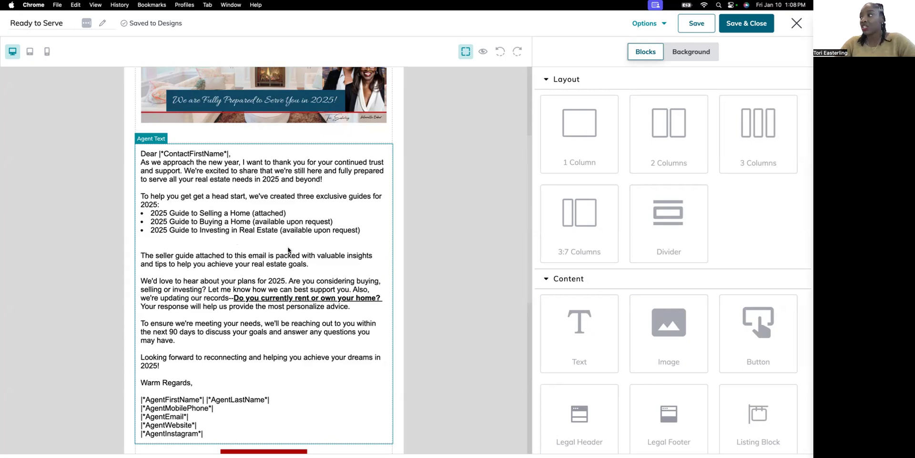
pyautogui.click(464, 199)
pyautogui.scroll(2, 464, 200)
pyautogui.scroll(2, 464, 200)
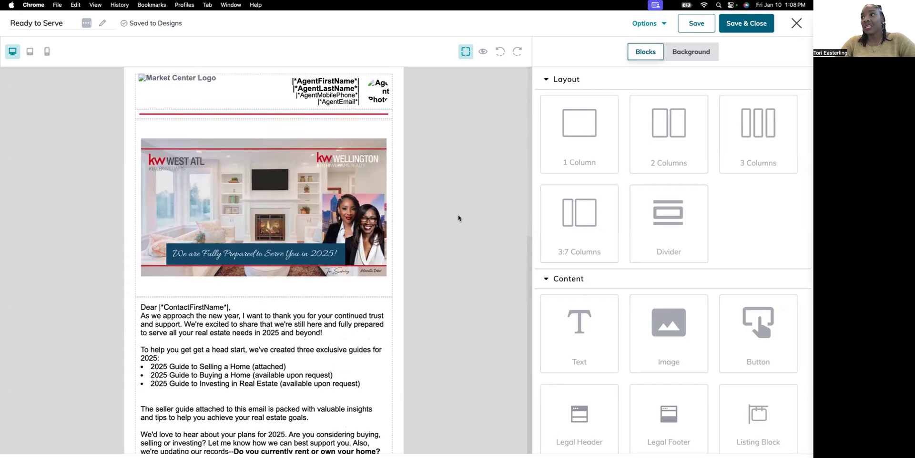
pyautogui.scroll(-1, 454, 199)
pyautogui.scroll(-4, 454, 200)
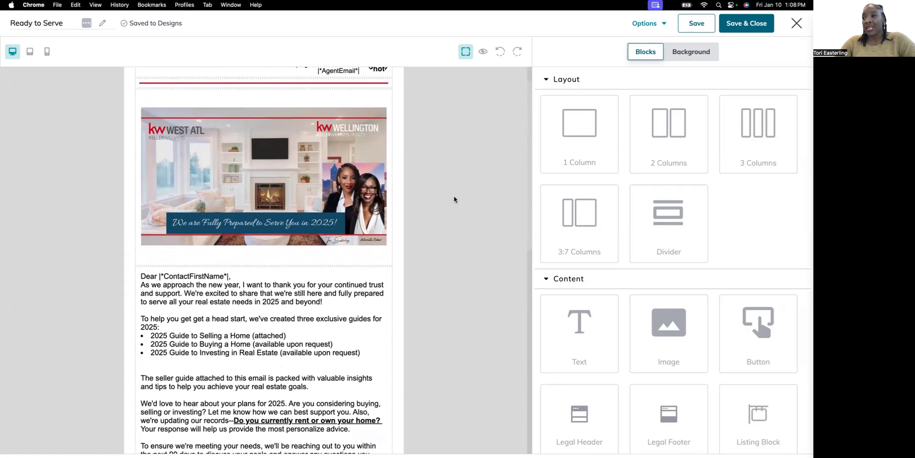
pyautogui.scroll(-5, 454, 199)
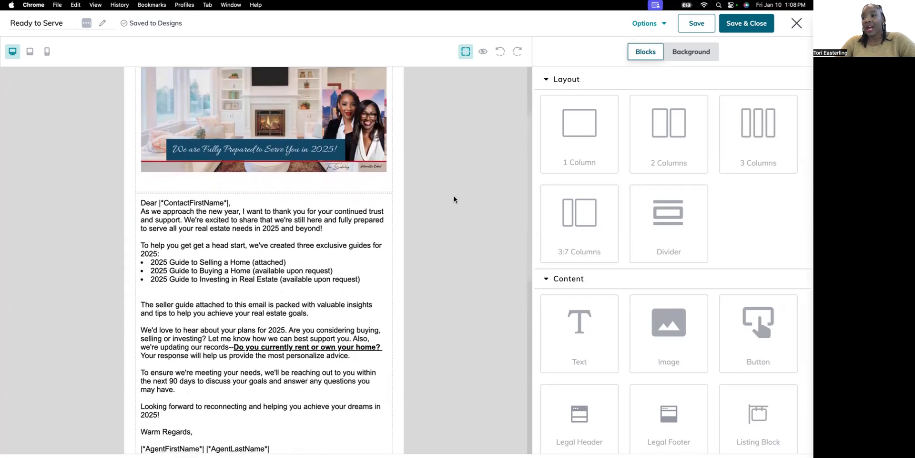
pyautogui.scroll(-5, 455, 199)
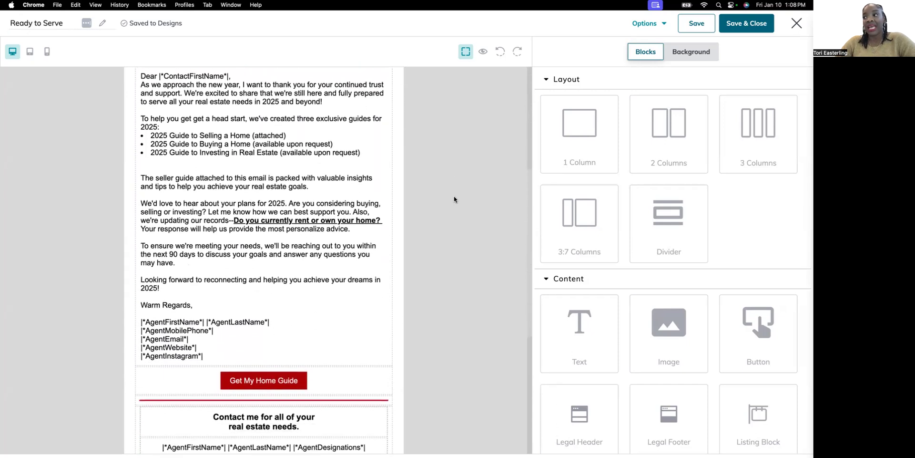
pyautogui.scroll(-4, 454, 199)
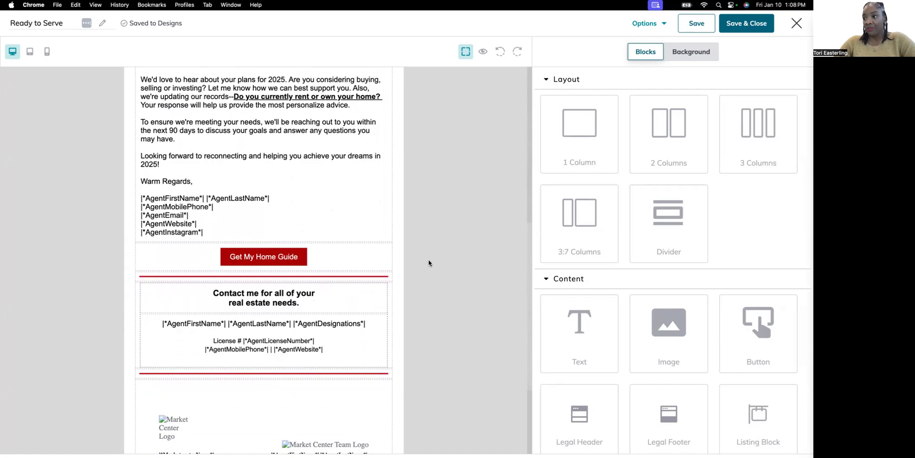
pyautogui.scroll(3, 429, 262)
pyautogui.scroll(10, 428, 262)
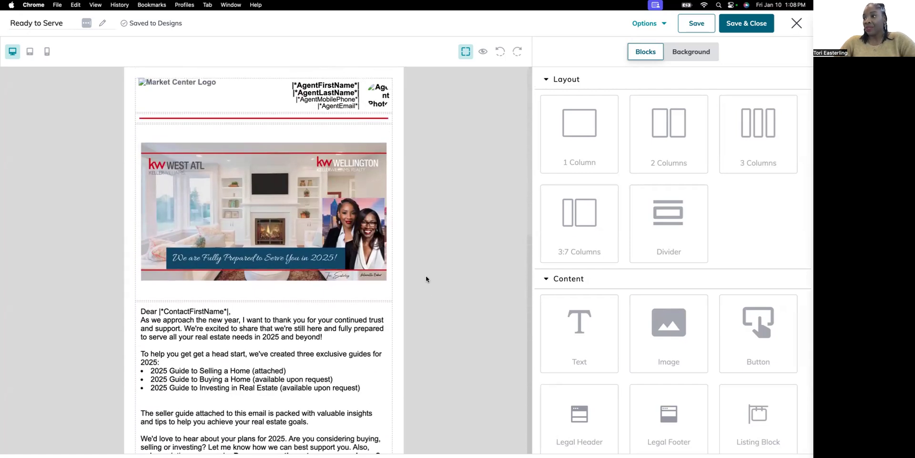
# Examine the link and styling settings of the email's Get My Home Guide button.
pyautogui.scroll(-2, 427, 278)
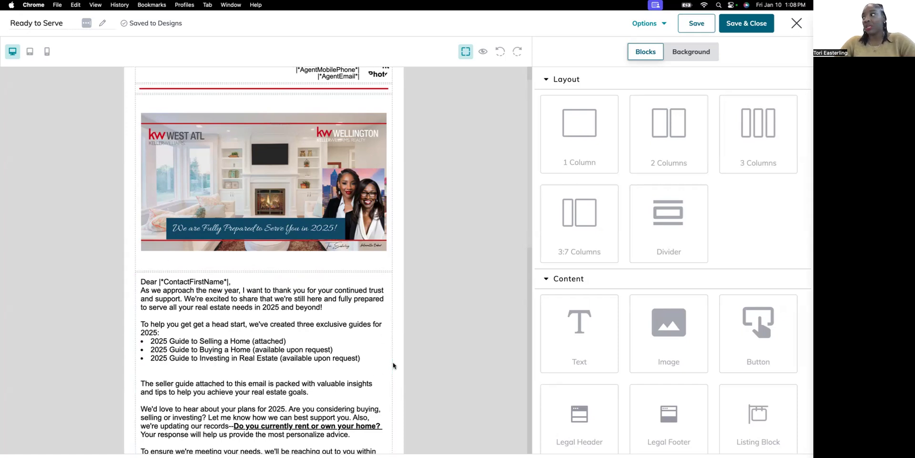
pyautogui.scroll(-1, 383, 357)
pyautogui.scroll(-6, 383, 356)
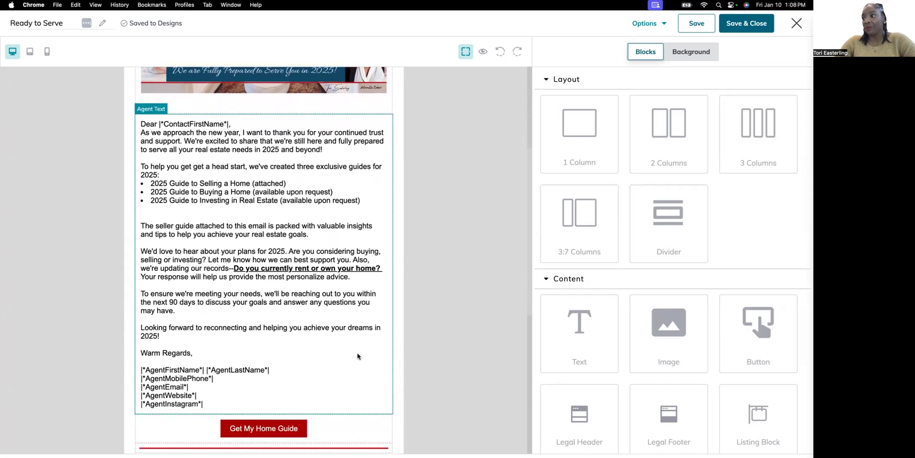
pyautogui.scroll(-2, 353, 363)
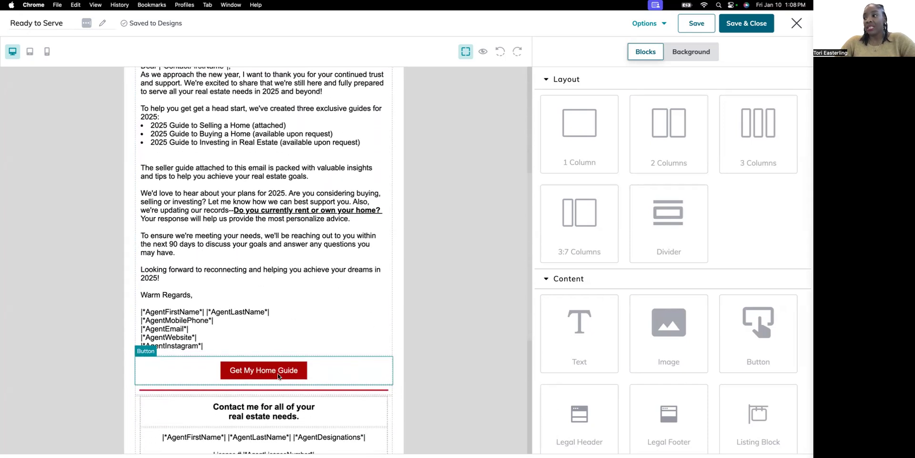
pyautogui.click(278, 376)
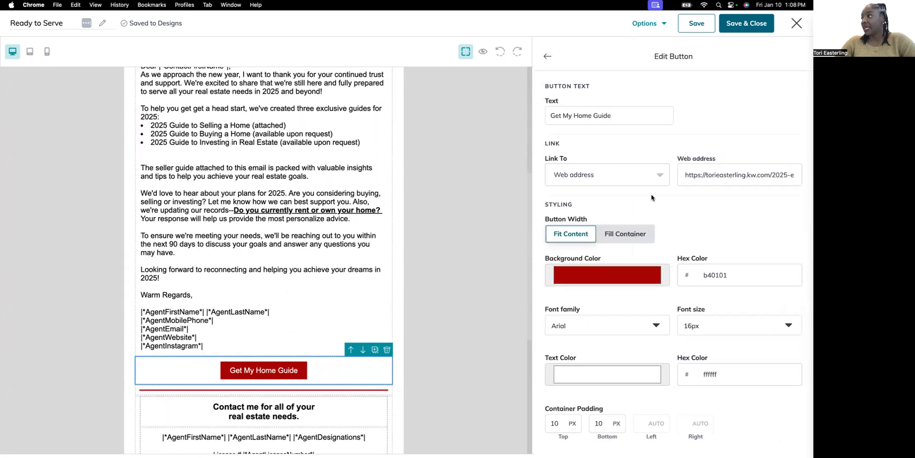
pyautogui.doubleClick(731, 174)
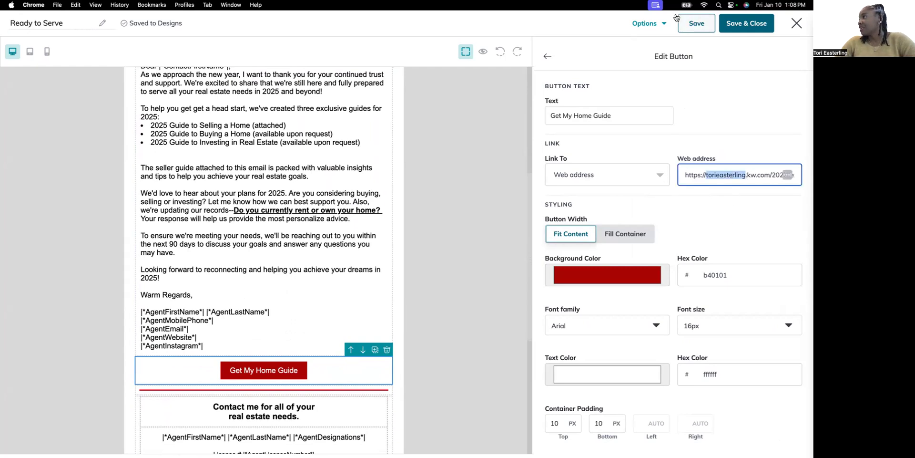
pyautogui.scroll(-3, 538, 328)
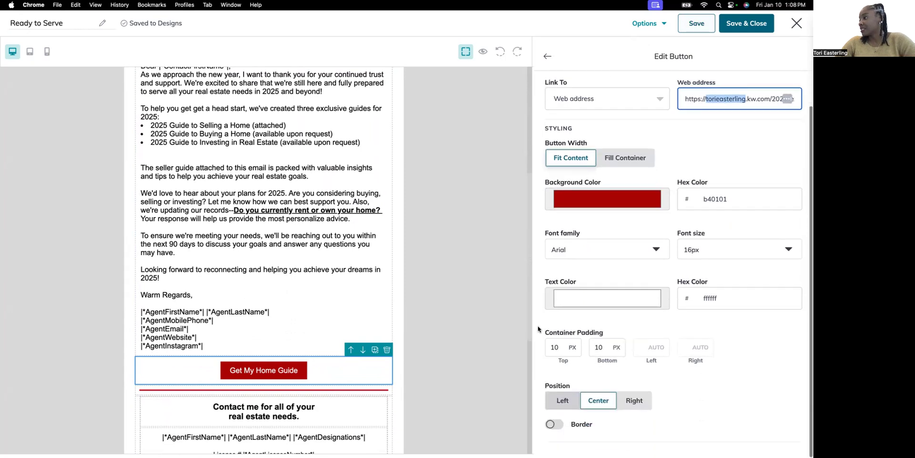
pyautogui.scroll(3, 690, 293)
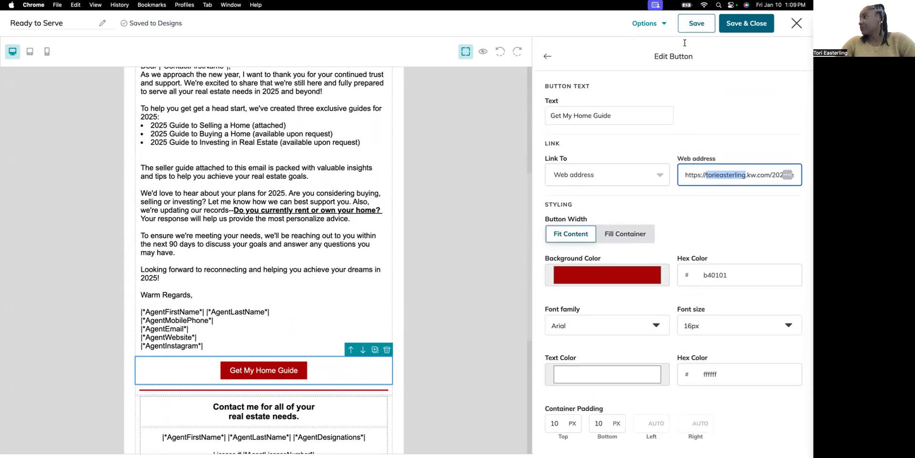
# Exit full screen, copy the Get My Home Guide button's web address and open it in a new browser tab.
pyautogui.moveTo(540, 4)
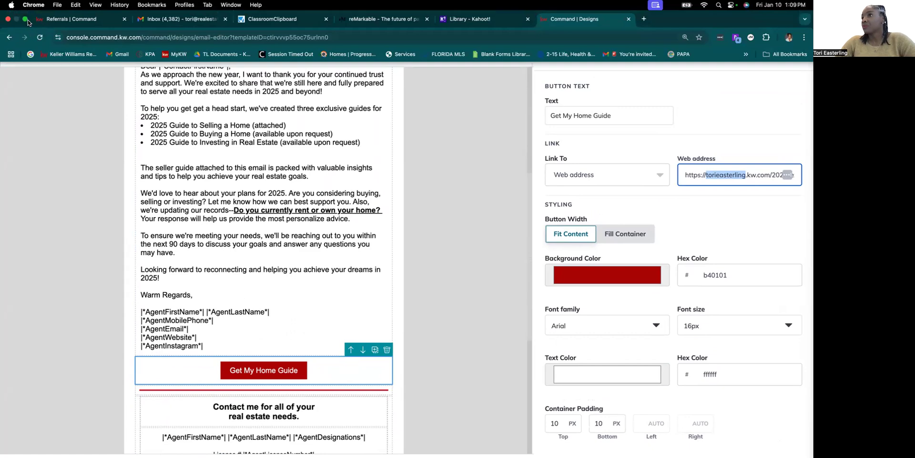
pyautogui.click(25, 22)
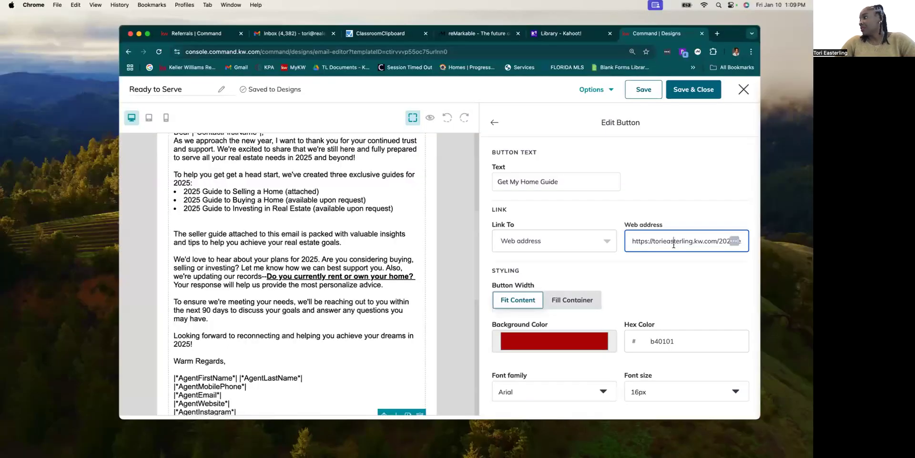
pyautogui.press('super+c')
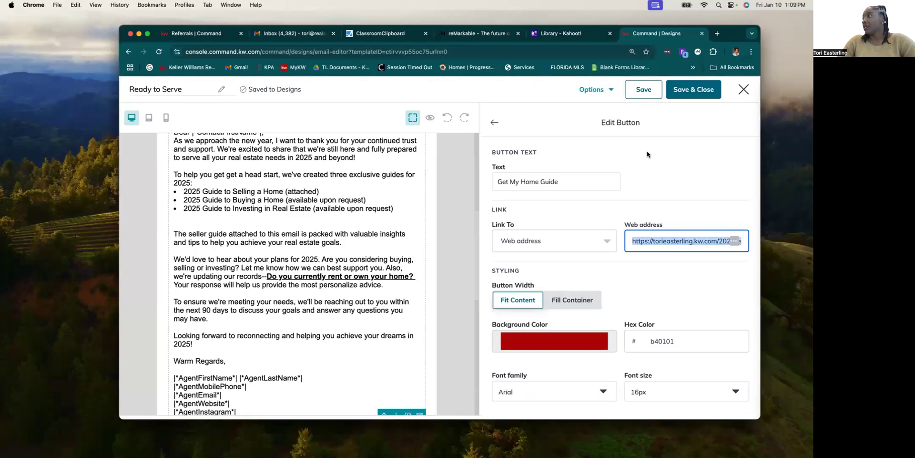
pyautogui.press('super+t')
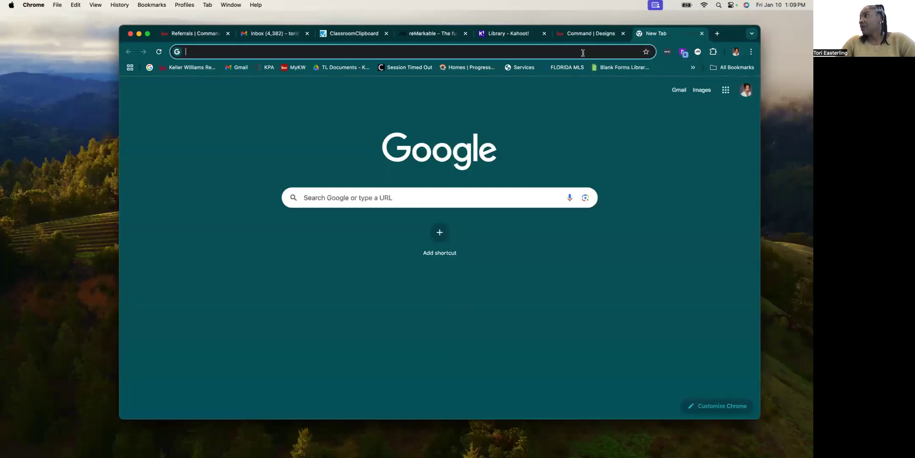
pyautogui.click(585, 50)
pyautogui.press('super+v')
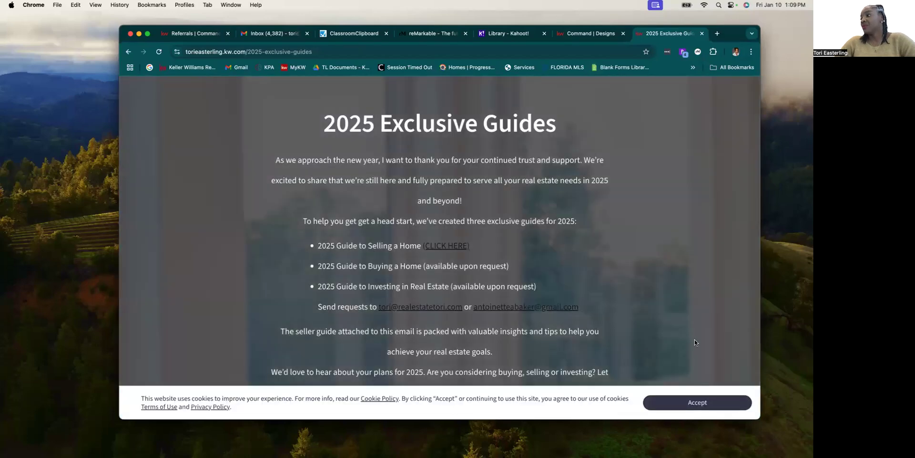
# Accept the site's cookies and review the 2025 Exclusive Guides landing page down to its footer.
pyautogui.click(668, 405)
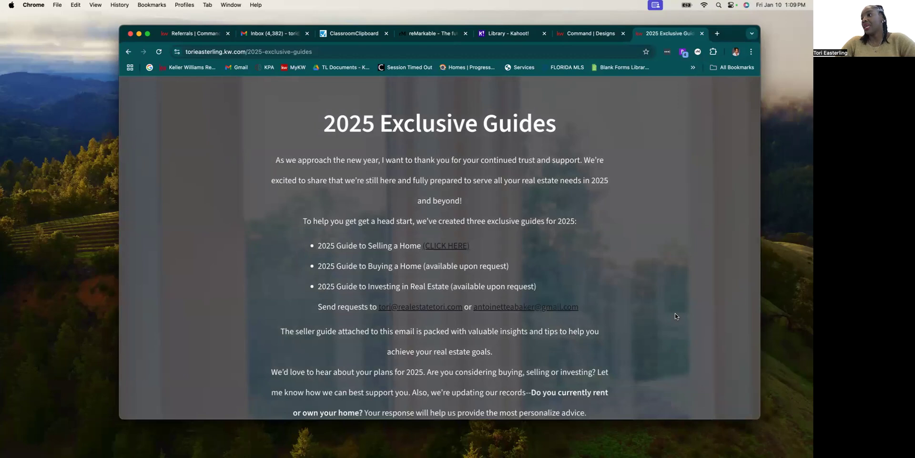
pyautogui.scroll(-6, 675, 317)
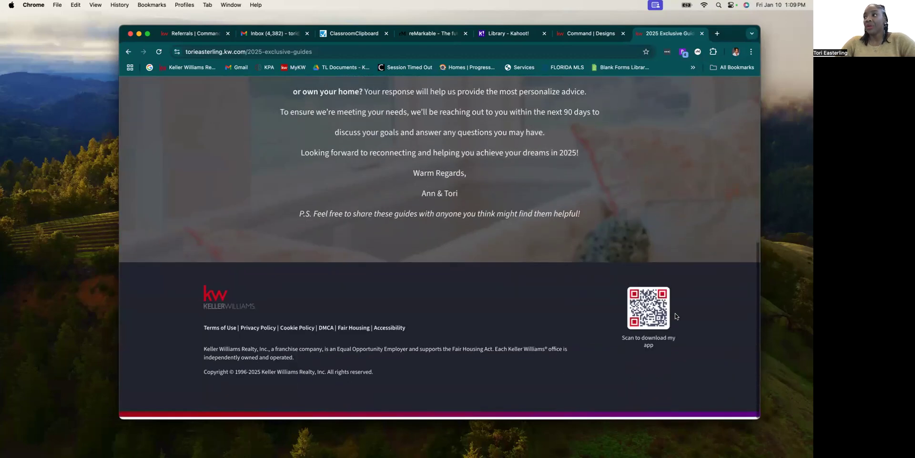
pyautogui.scroll(6, 675, 316)
pyautogui.scroll(1, 675, 316)
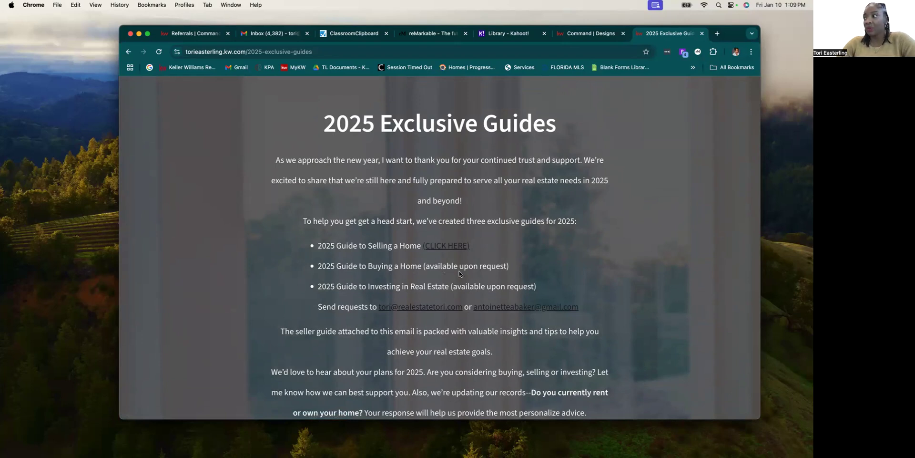
# Open the linked 2025 Guide to Selling a Home and look through its pages up to the Open House Strategy section.
pyautogui.click(448, 246)
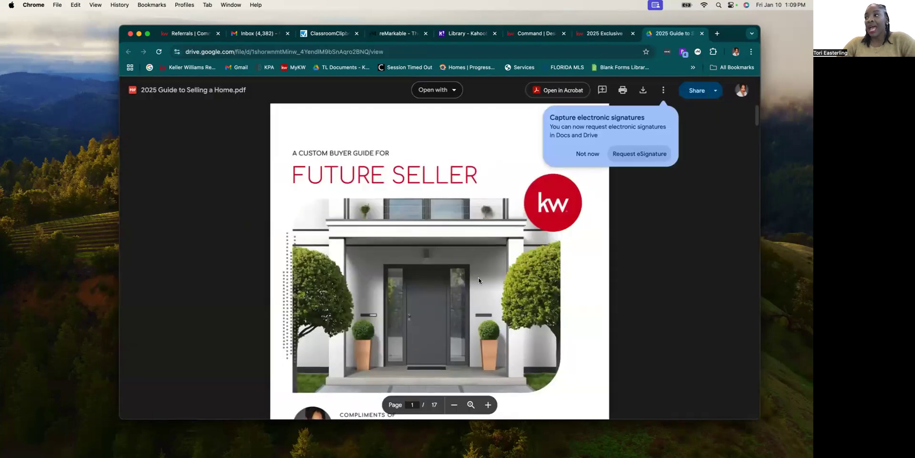
pyautogui.click(586, 153)
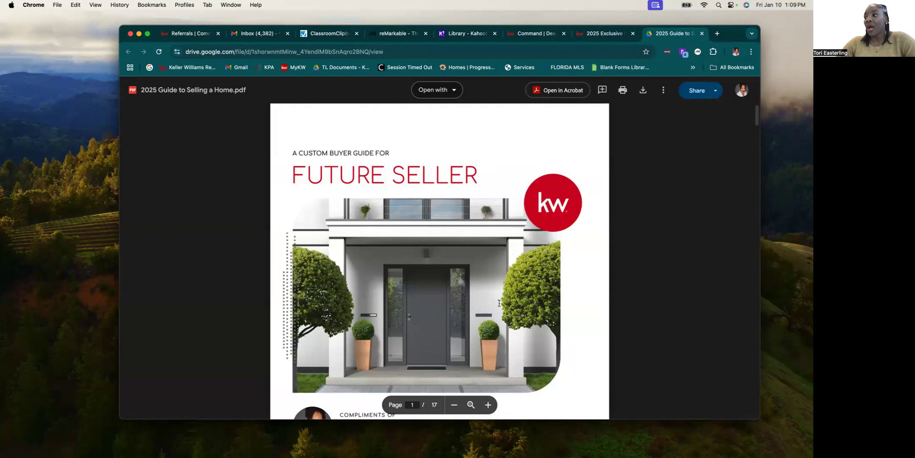
pyautogui.scroll(-5, 499, 302)
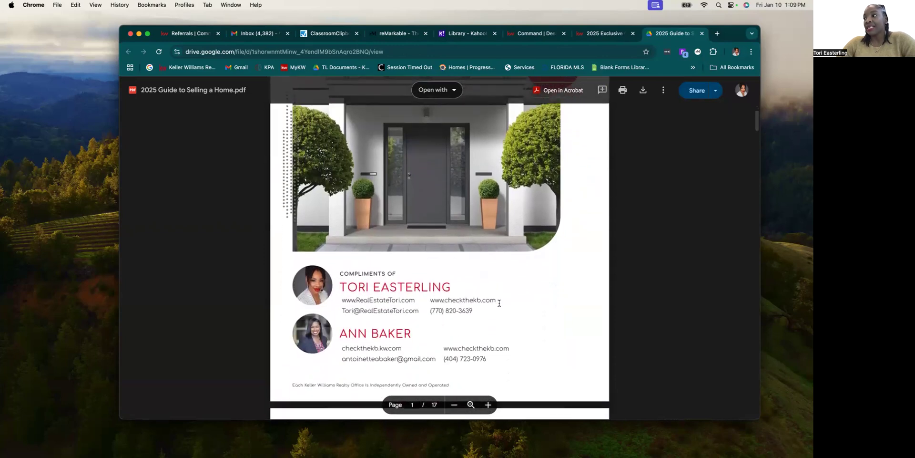
pyautogui.scroll(-10, 499, 303)
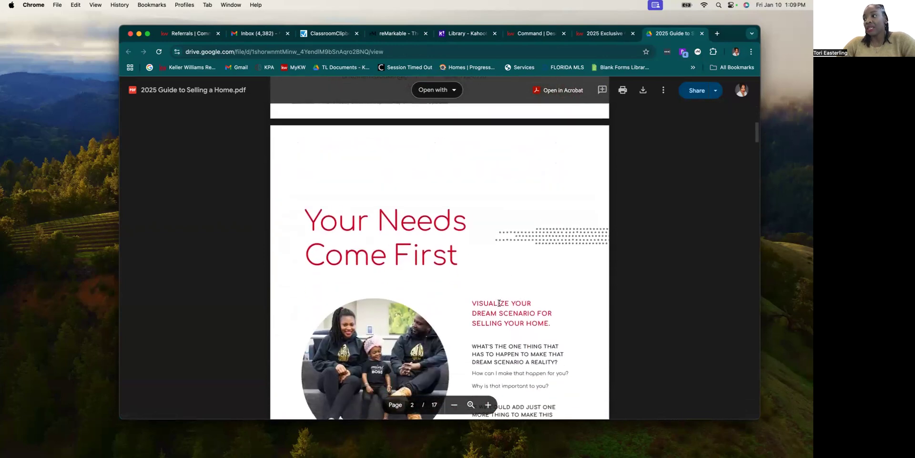
pyautogui.scroll(-8, 499, 302)
pyautogui.scroll(-10, 499, 302)
pyautogui.scroll(-5, 499, 302)
pyautogui.scroll(-3, 499, 303)
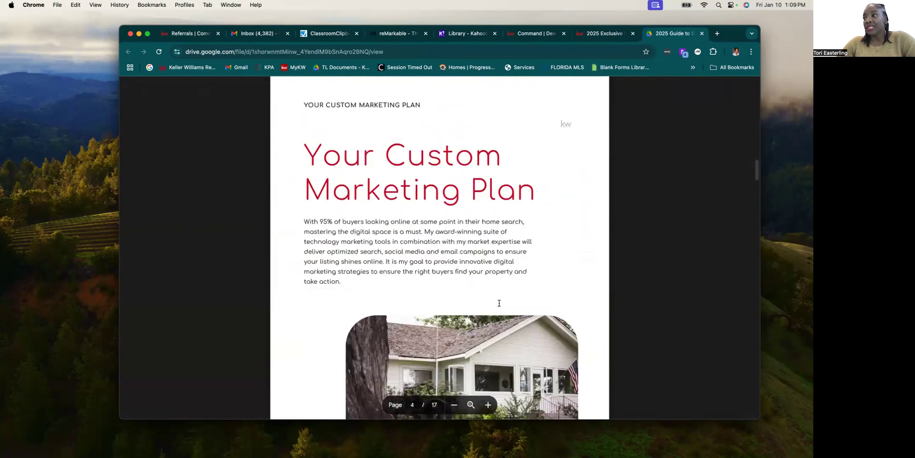
pyautogui.scroll(-11, 499, 303)
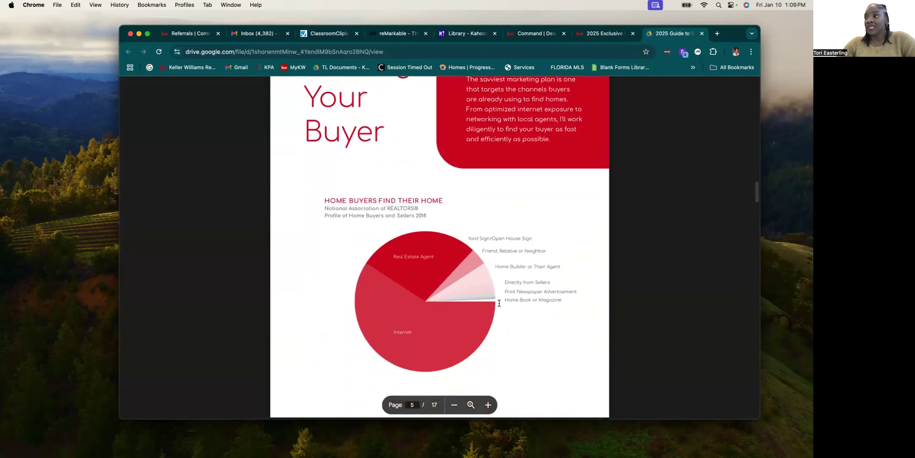
pyautogui.scroll(-4, 499, 303)
pyautogui.scroll(-8, 499, 303)
pyautogui.scroll(-10, 499, 303)
pyautogui.scroll(-6, 499, 303)
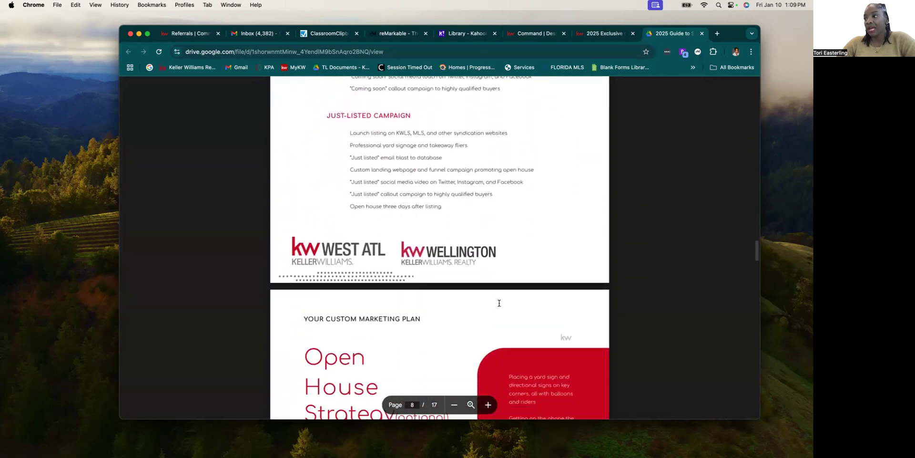
# Look through the rest of the 2025 Guide to Selling a Home, from Open House Strategy to the closing contact page.
pyautogui.scroll(-2, 499, 303)
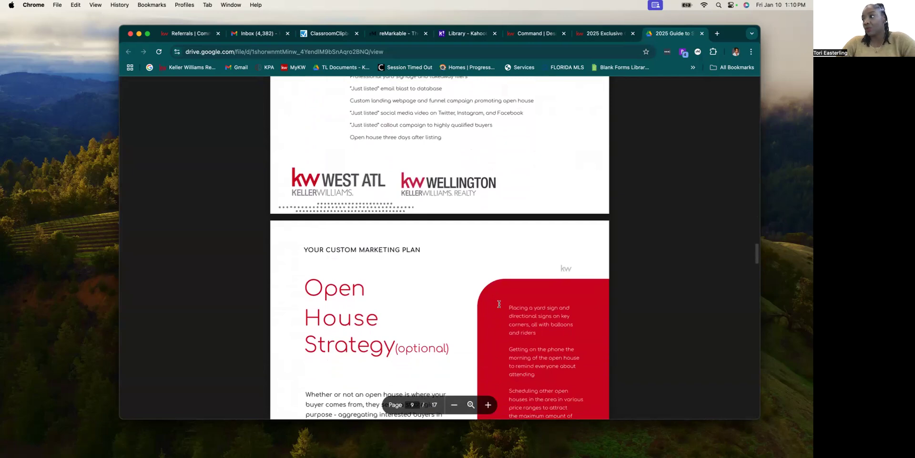
pyautogui.scroll(-12, 493, 314)
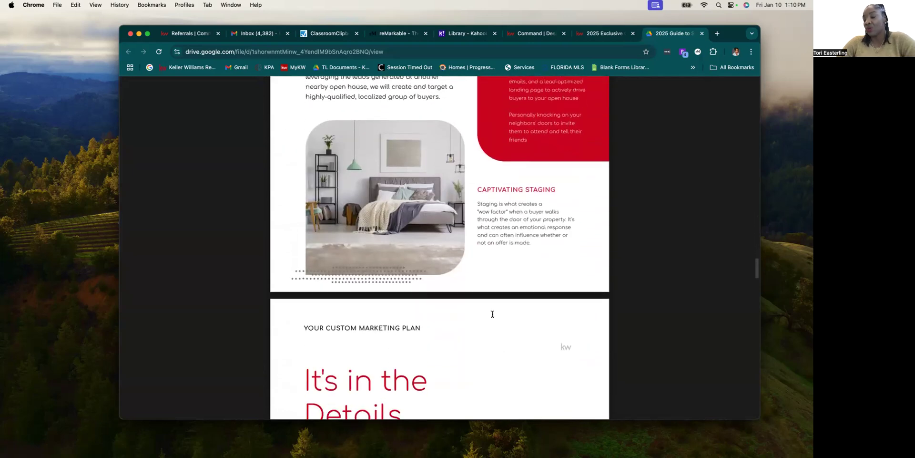
pyautogui.scroll(-12, 492, 314)
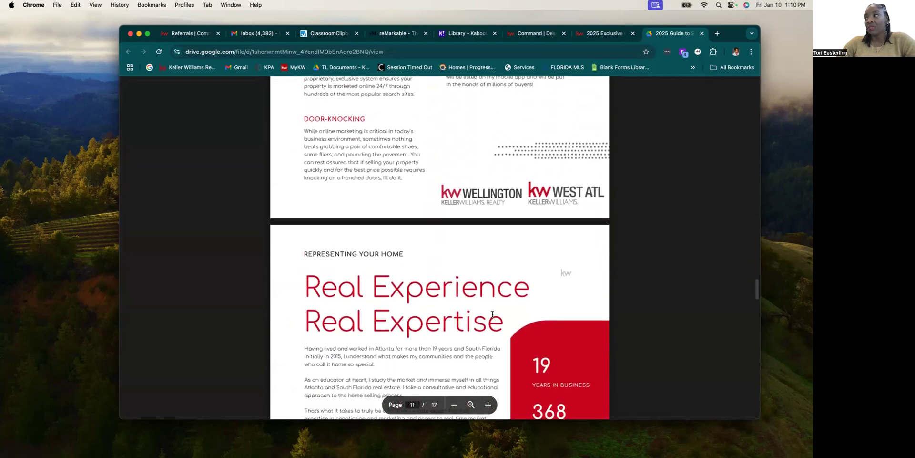
pyautogui.scroll(-6, 492, 314)
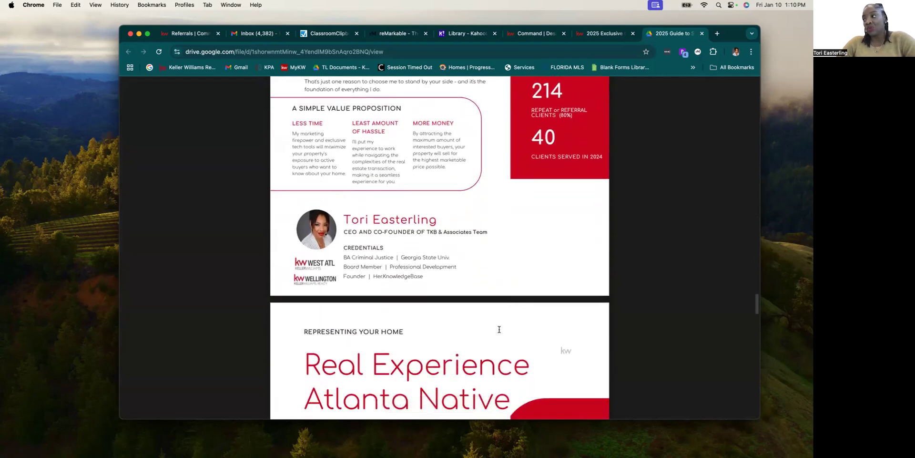
pyautogui.scroll(-7, 499, 329)
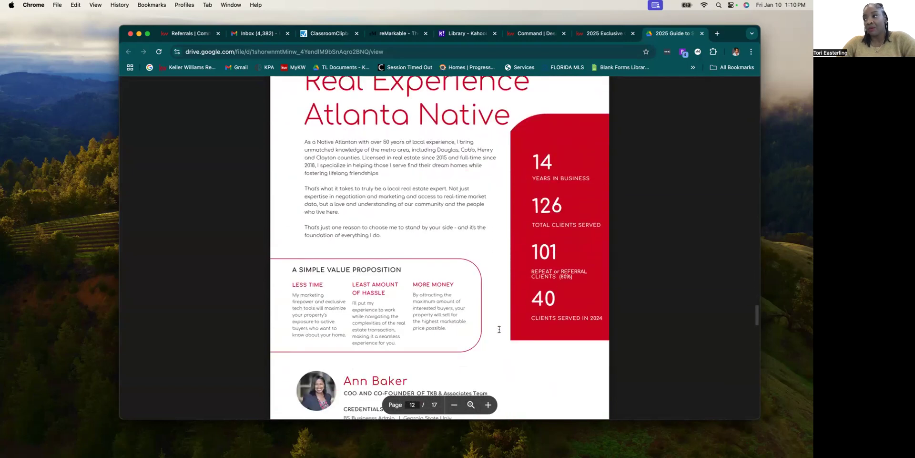
pyautogui.scroll(-2, 499, 330)
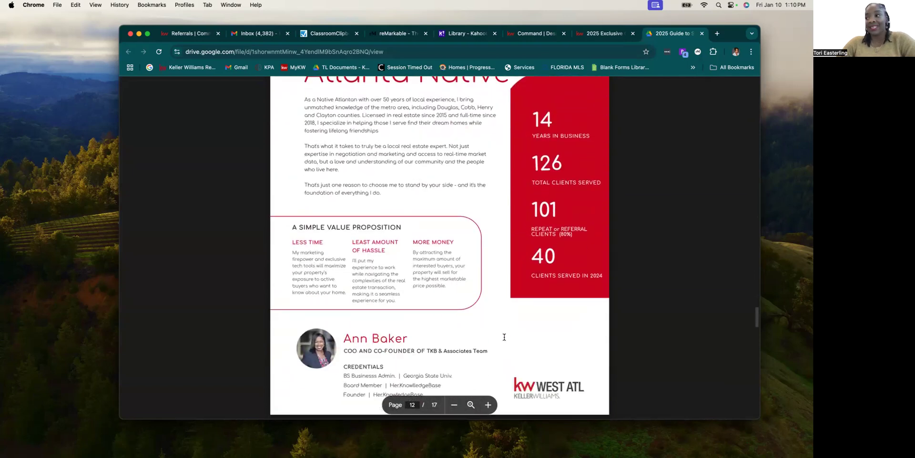
pyautogui.scroll(-10, 521, 347)
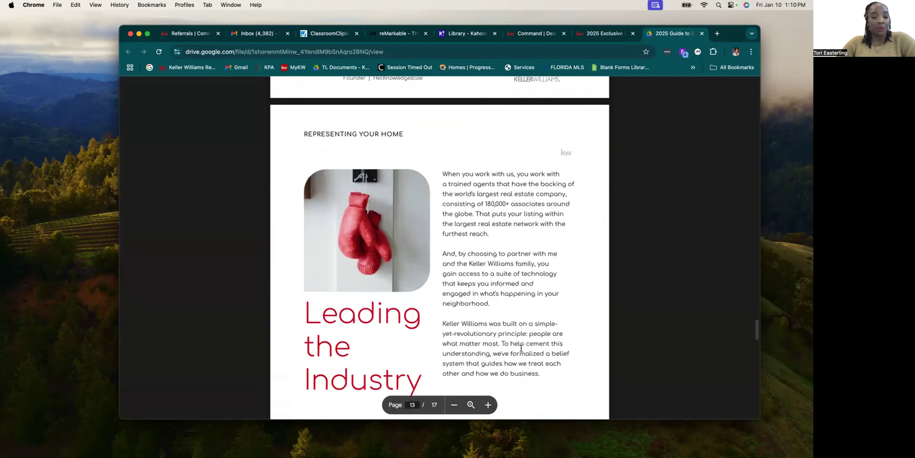
pyautogui.scroll(-18, 543, 349)
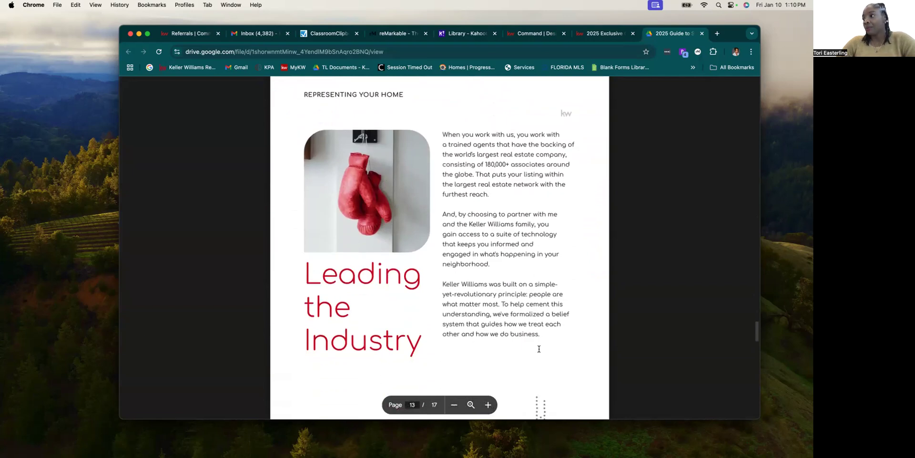
pyautogui.scroll(-20, 539, 349)
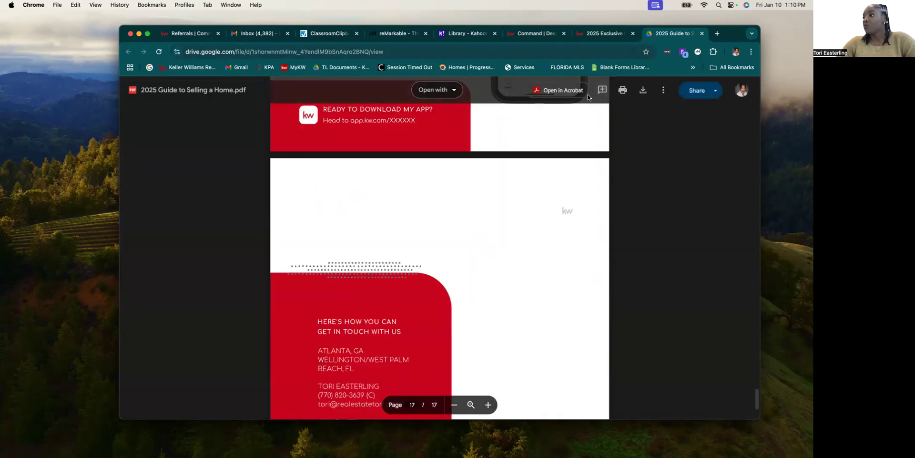
pyautogui.scroll(-5, 530, 227)
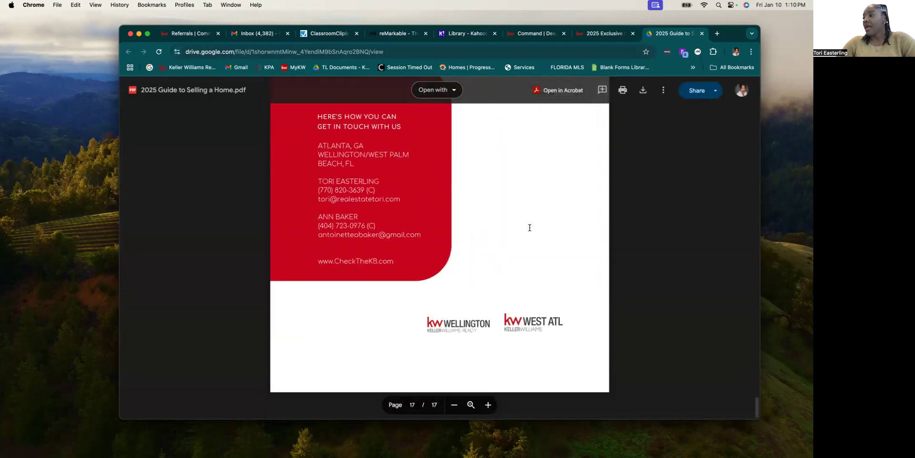
# Return to the Ready to Serve email design and leave its editor for the Designs overview.
pyautogui.click(595, 36)
pyautogui.click(544, 34)
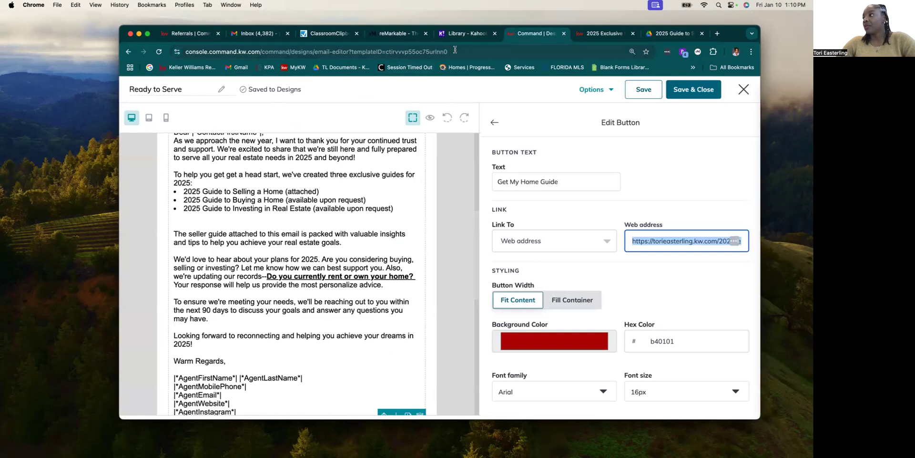
pyautogui.click(743, 89)
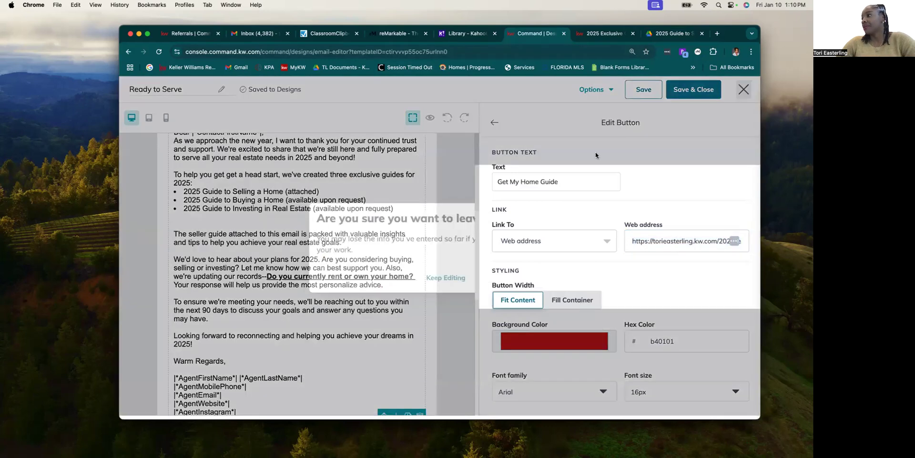
pyautogui.click(507, 281)
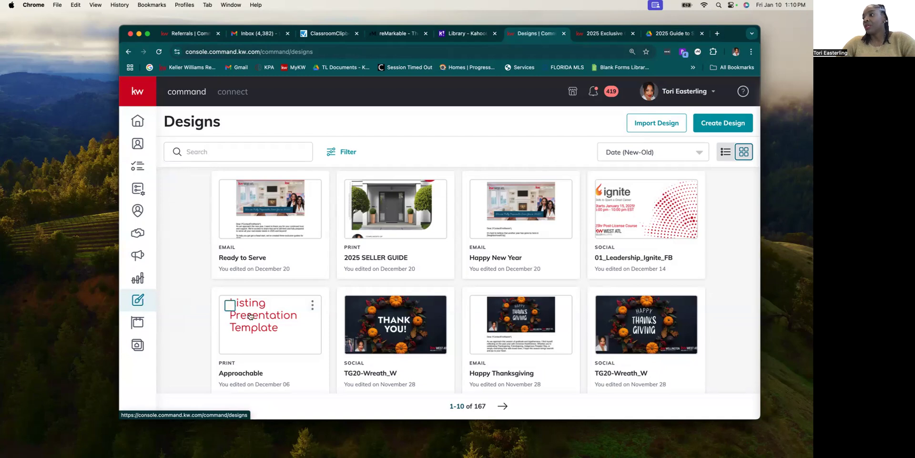
# Create a new Print design without importing listing content, continuing to the template library.
pyautogui.click(728, 128)
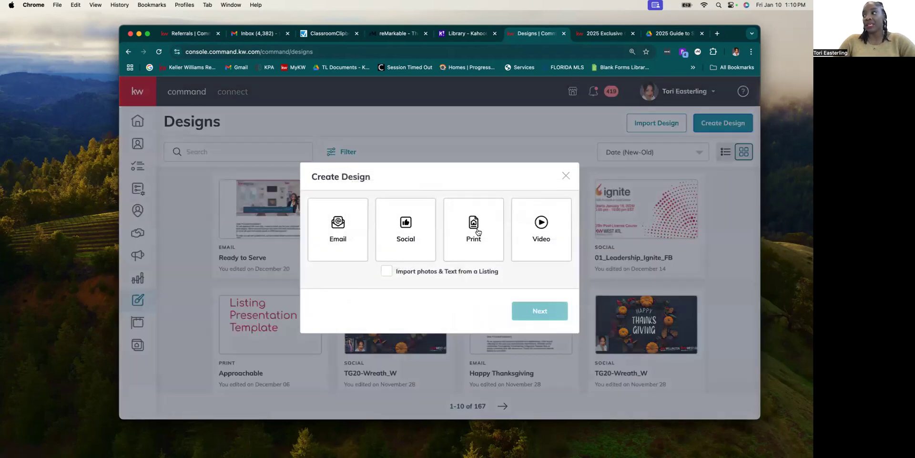
pyautogui.click(477, 232)
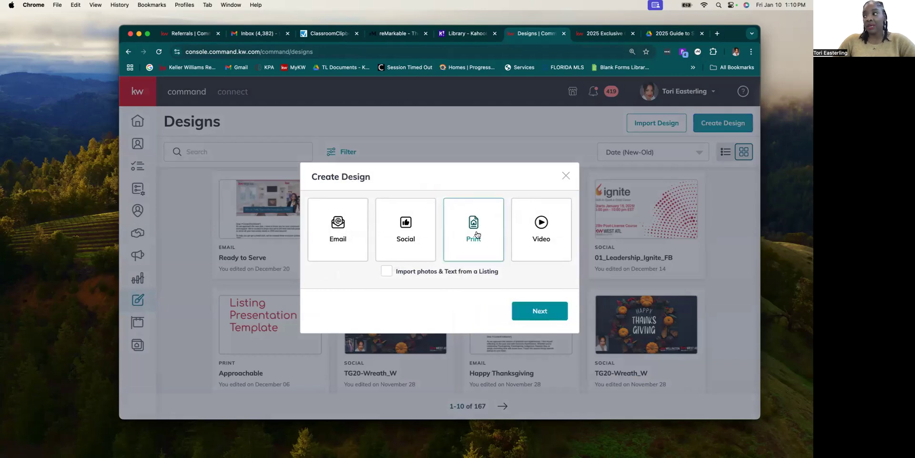
pyautogui.click(539, 311)
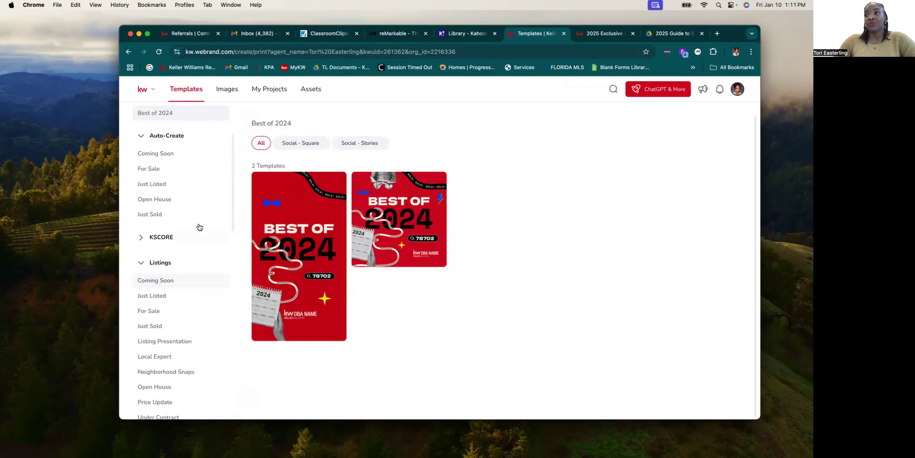
# Look through the template categories under Listings, Buyer and Lead Generation, expanding the Buyer group.
pyautogui.scroll(-2, 179, 267)
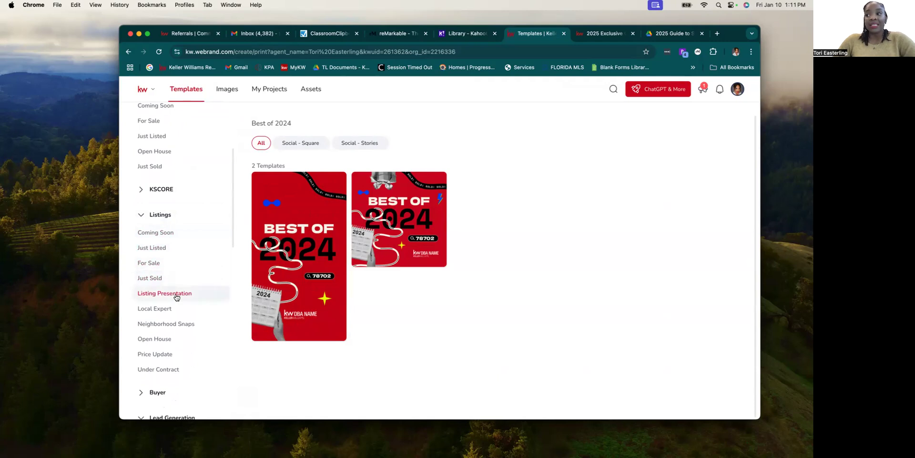
pyautogui.scroll(-4, 177, 296)
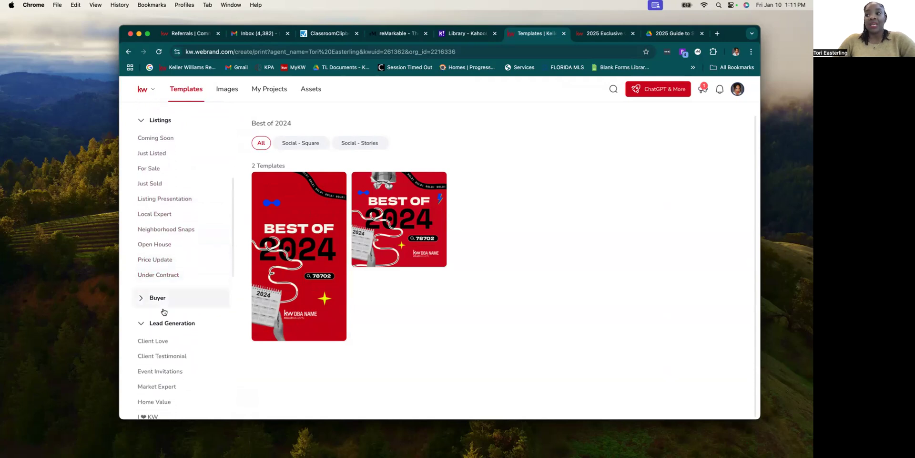
pyautogui.click(176, 303)
pyautogui.scroll(-1, 181, 310)
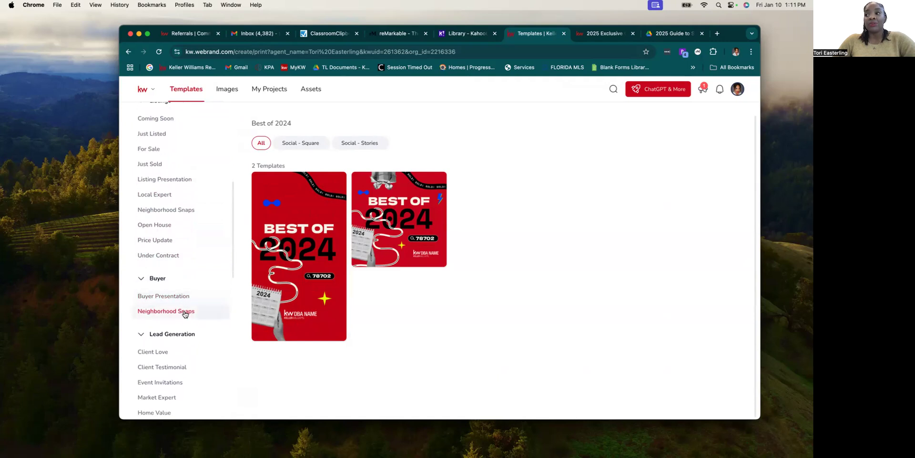
pyautogui.scroll(-5, 203, 311)
pyautogui.scroll(-4, 204, 310)
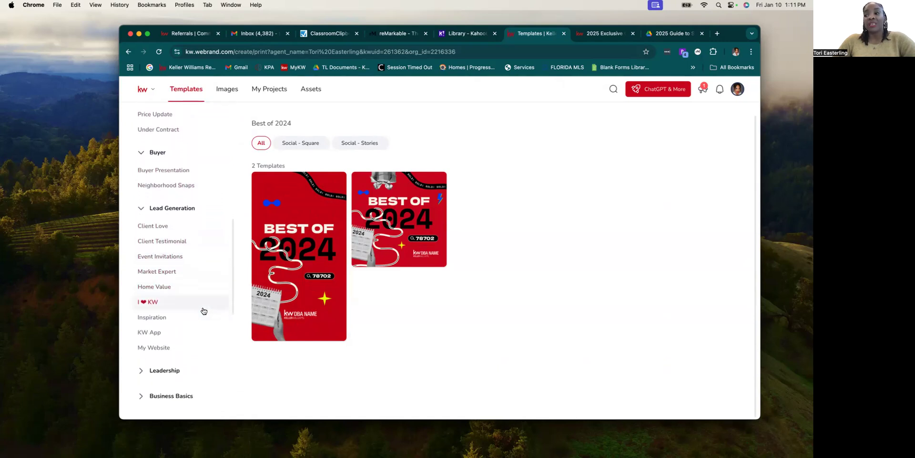
pyautogui.scroll(5, 204, 311)
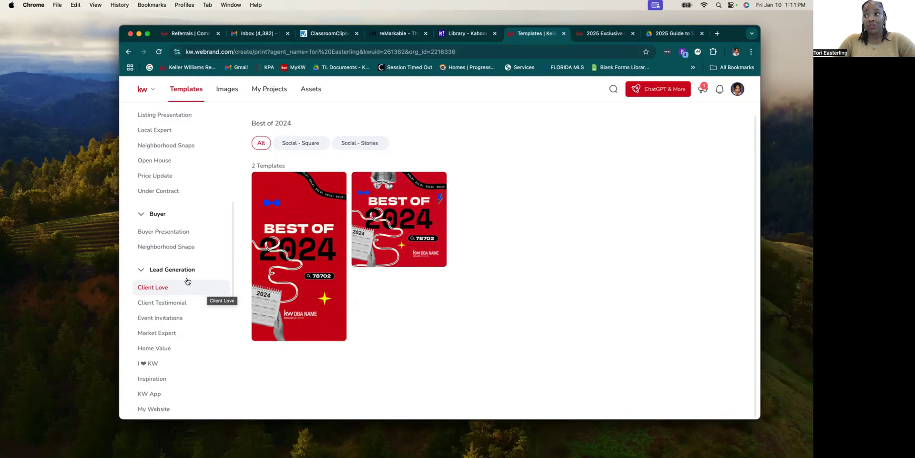
pyautogui.scroll(4, 191, 231)
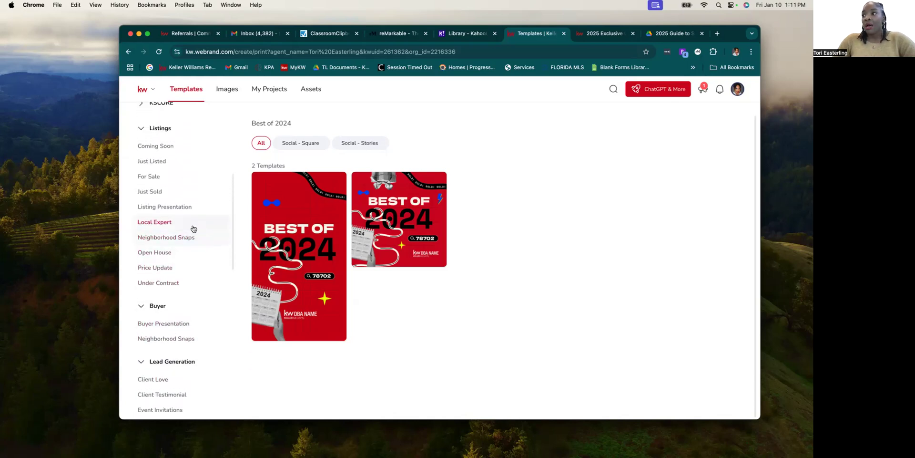
# Browse the Listing Presentation templates and open Classic-01_A4 for editing.
pyautogui.click(185, 206)
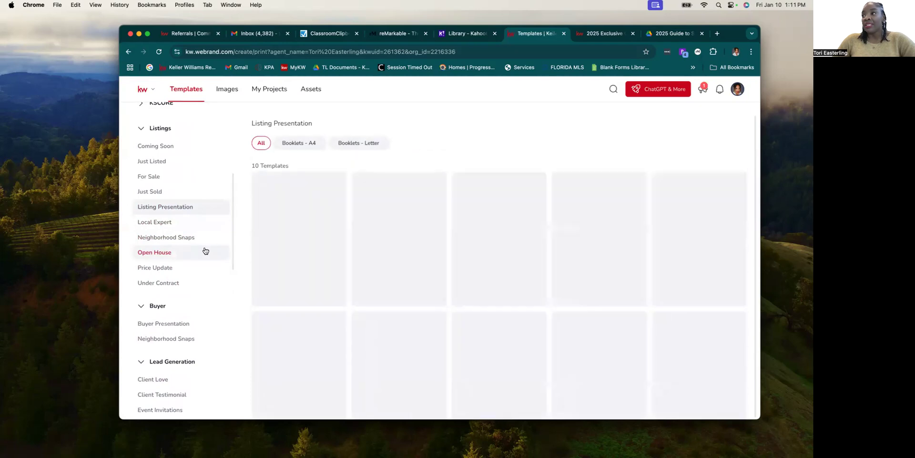
pyautogui.scroll(-1, 432, 264)
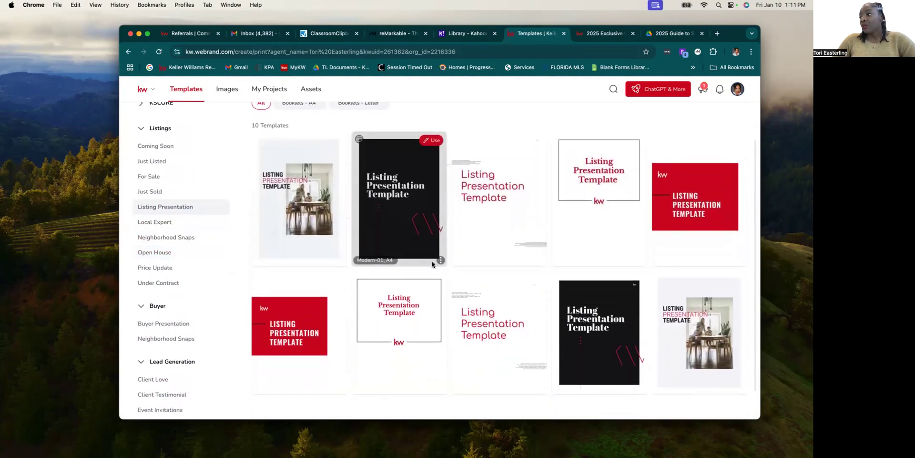
pyautogui.scroll(-1, 433, 264)
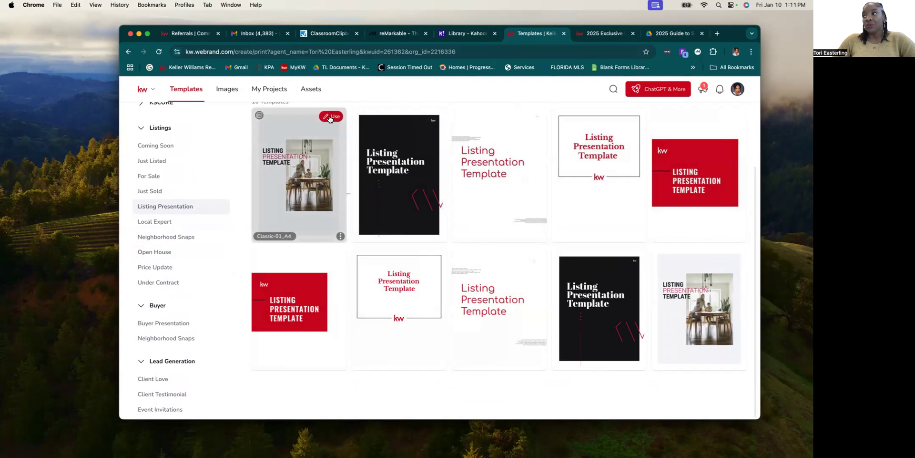
pyautogui.click(330, 117)
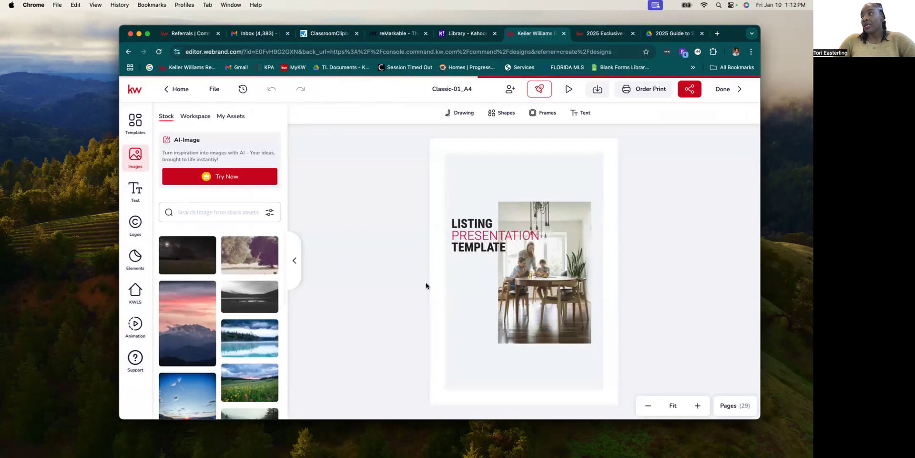
# Show the template's page list and view the Instructions page, the client cover page and the contents page.
pyautogui.click(733, 404)
pyautogui.click(722, 236)
pyautogui.click(711, 276)
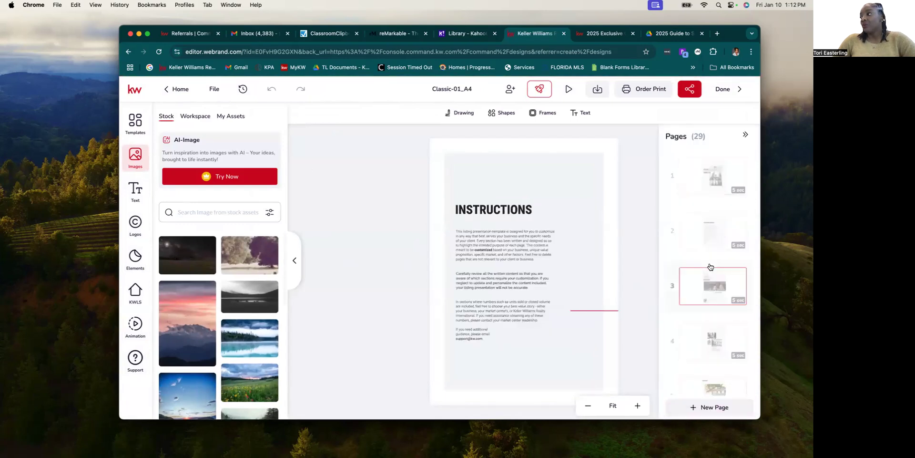
pyautogui.click(707, 352)
pyautogui.click(713, 299)
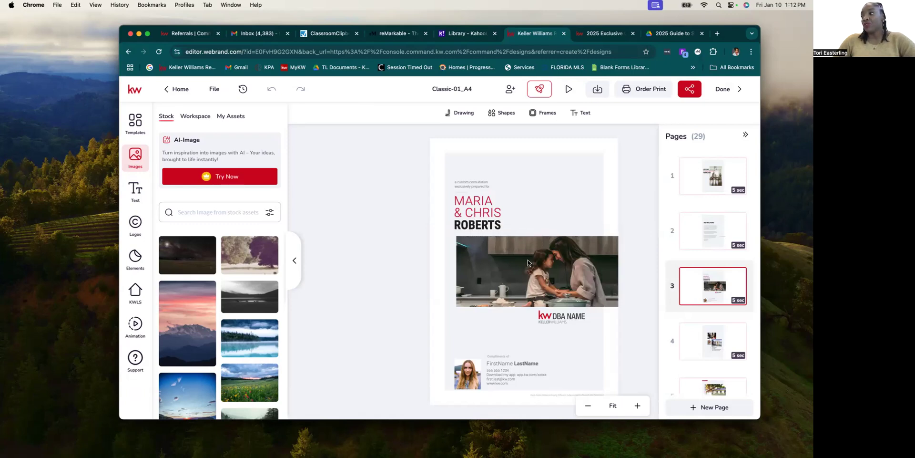
pyautogui.click(719, 336)
# View template pages 5 through 8, including Comparable Properties and Your Needs Come First, and skim the following page thumbnails.
pyautogui.scroll(-2, 719, 335)
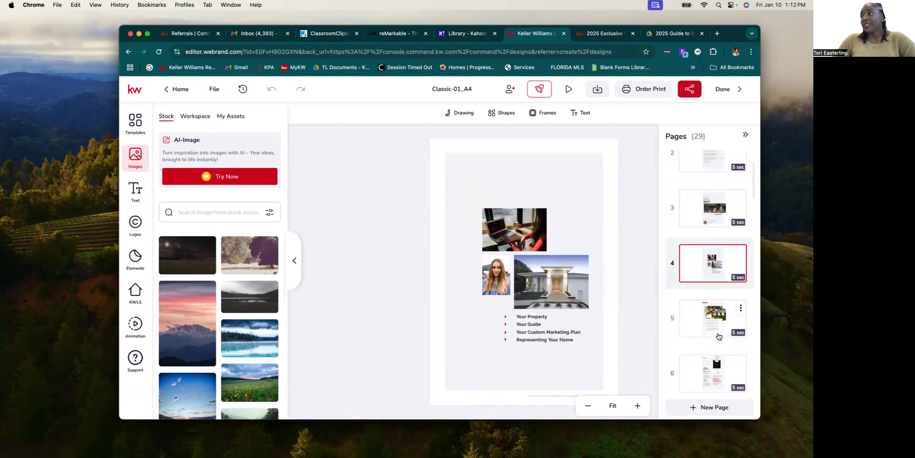
pyautogui.click(716, 329)
pyautogui.click(703, 367)
pyautogui.scroll(-1, 703, 366)
pyautogui.click(701, 357)
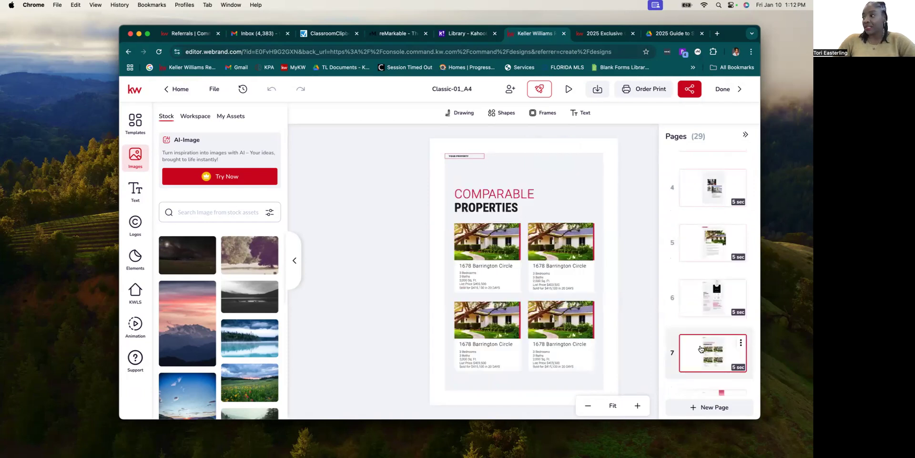
pyautogui.scroll(-1, 700, 348)
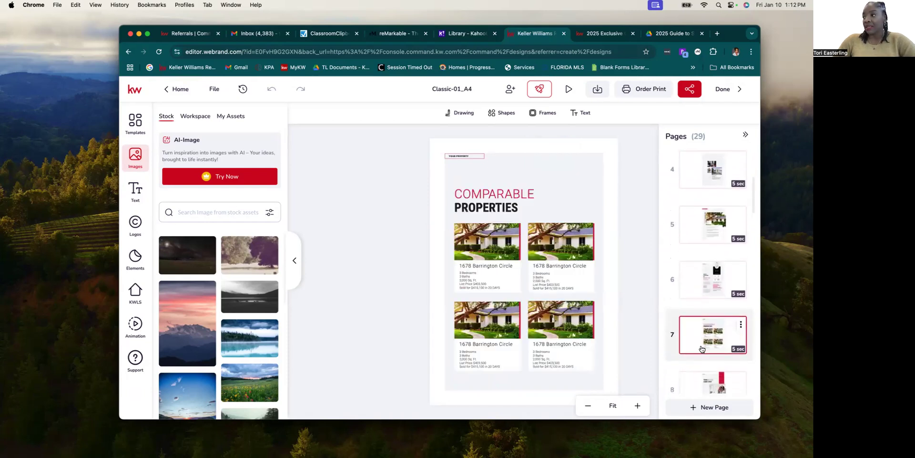
pyautogui.scroll(-2, 720, 322)
pyautogui.click(713, 318)
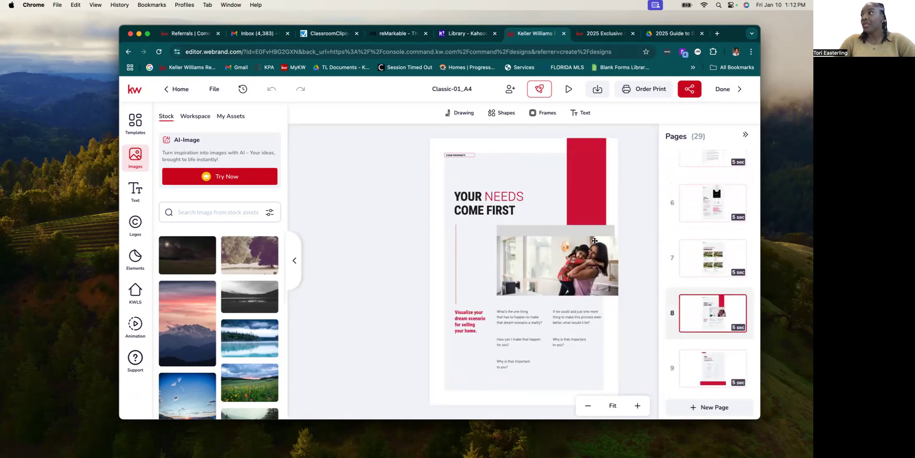
pyautogui.moveTo(723, 319)
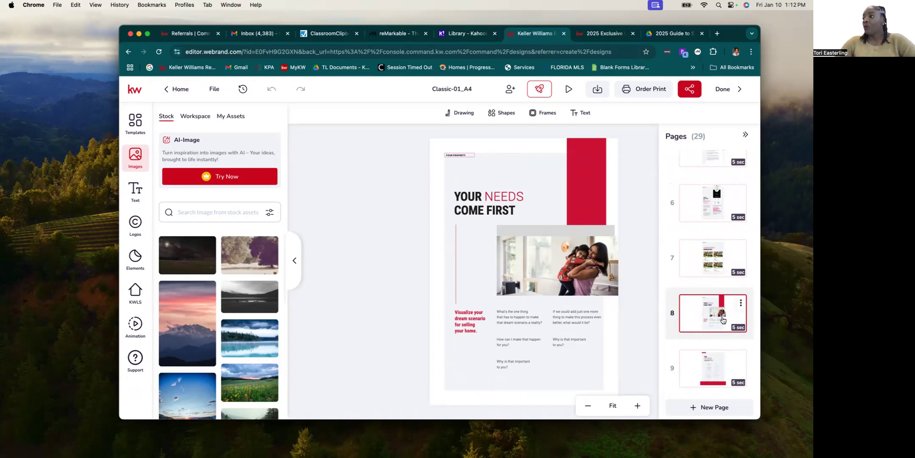
pyautogui.scroll(-6, 723, 319)
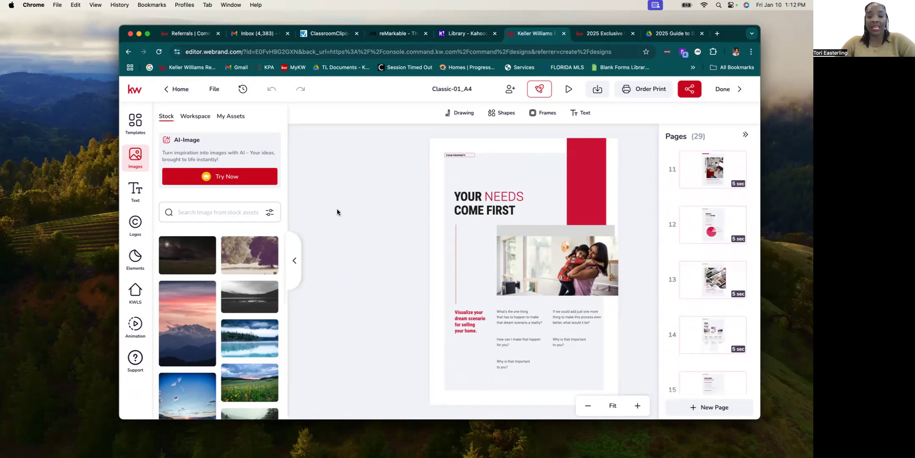
# Go to the KW Answers help site at answers.kw.com.
pyautogui.click(433, 52)
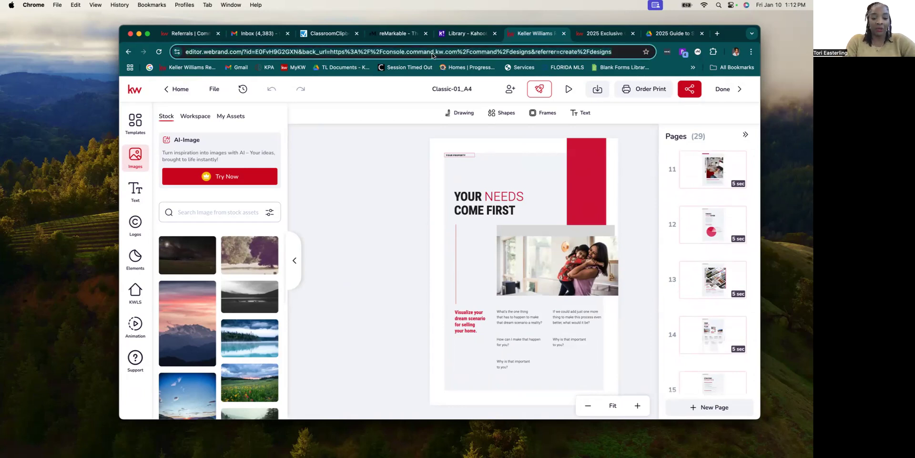
pyautogui.write('answe')
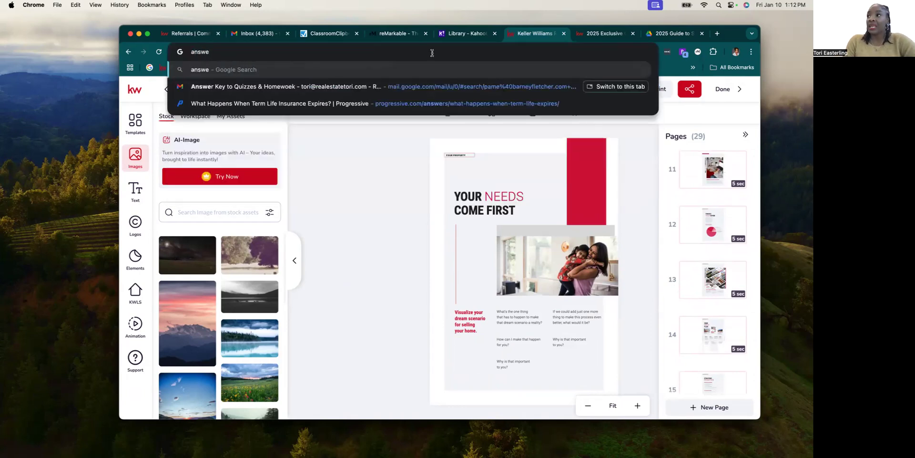
pyautogui.write('rs')
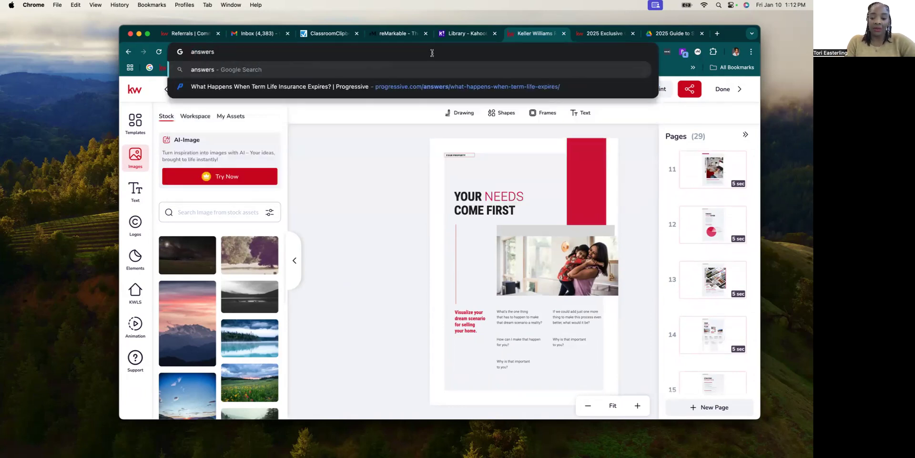
pyautogui.write('.kw.')
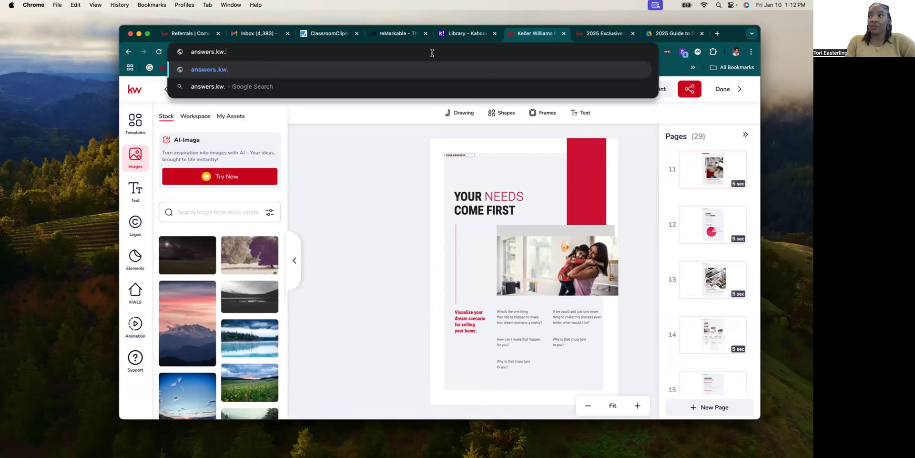
pyautogui.write('com')
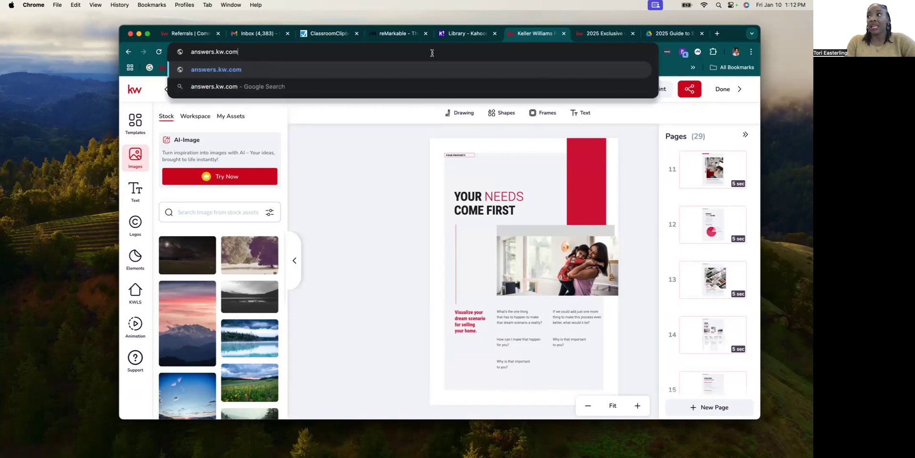
pyautogui.press('Return')
# Search the KW Answers help articles for "landin", look through the suggested landing page articles, and close the suggestions.
pyautogui.click(343, 170)
pyautogui.write('la')
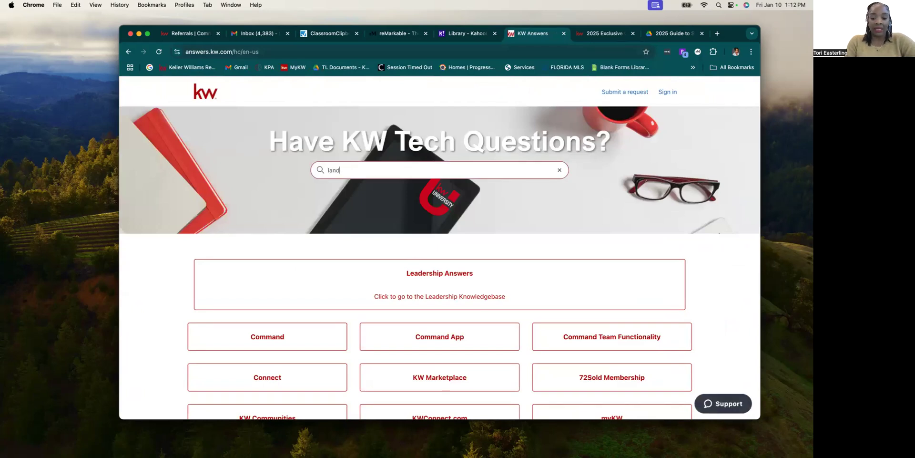
pyautogui.write('nd')
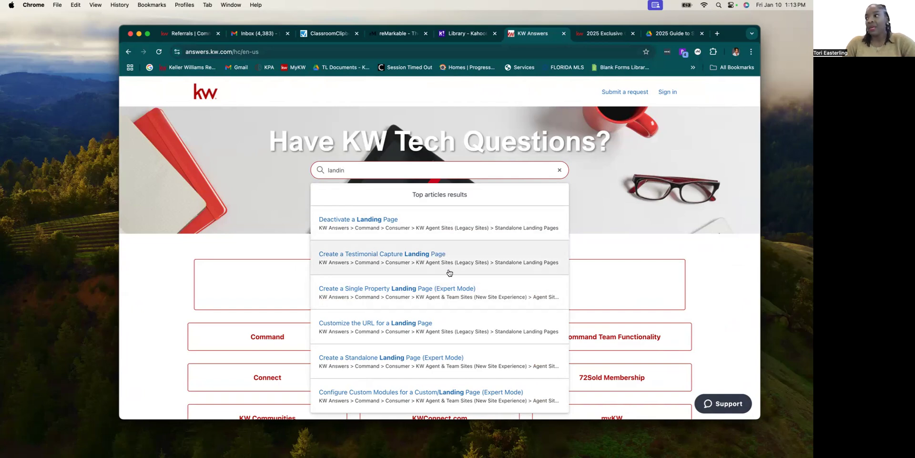
pyautogui.scroll(-2, 449, 333)
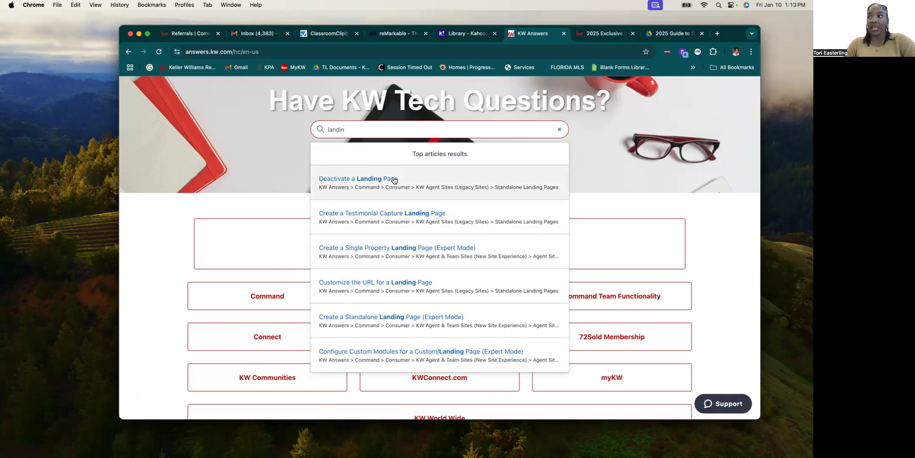
pyautogui.click(283, 133)
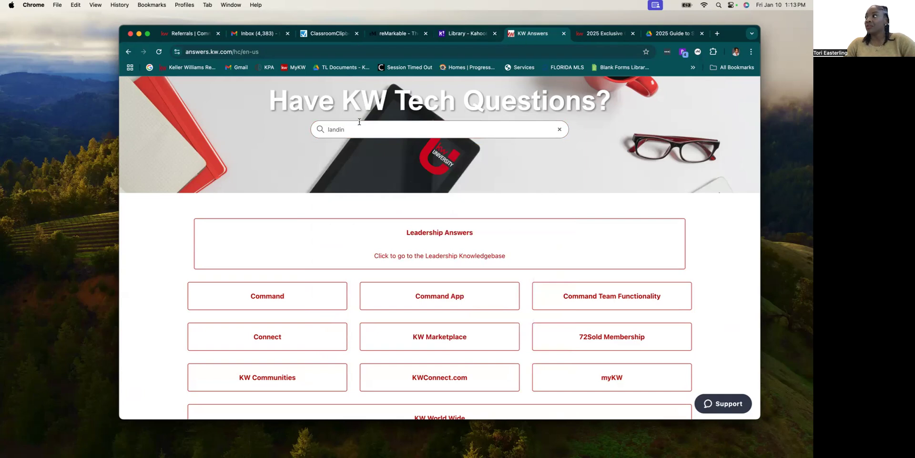
pyautogui.scroll(2, 333, 102)
# Leave KW Answers and the Classic-01_A4 design editor, and open the SmartPlans list in KW Command.
pyautogui.click(128, 53)
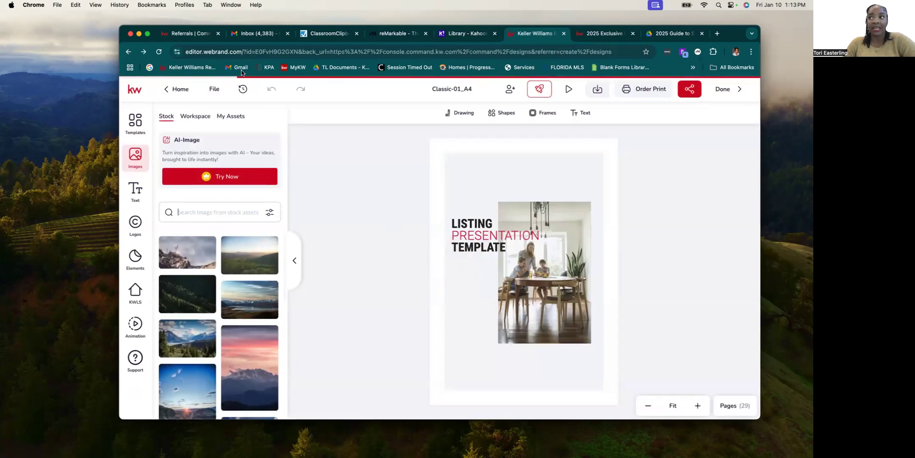
pyautogui.click(136, 94)
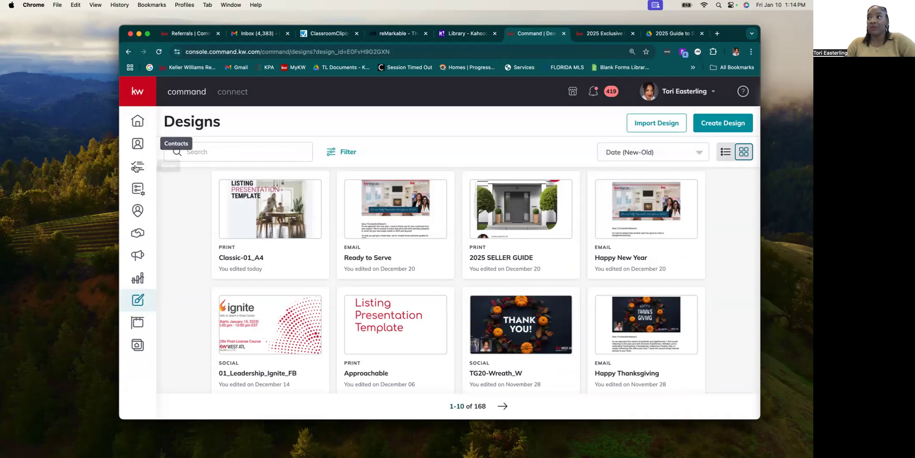
pyautogui.click(136, 189)
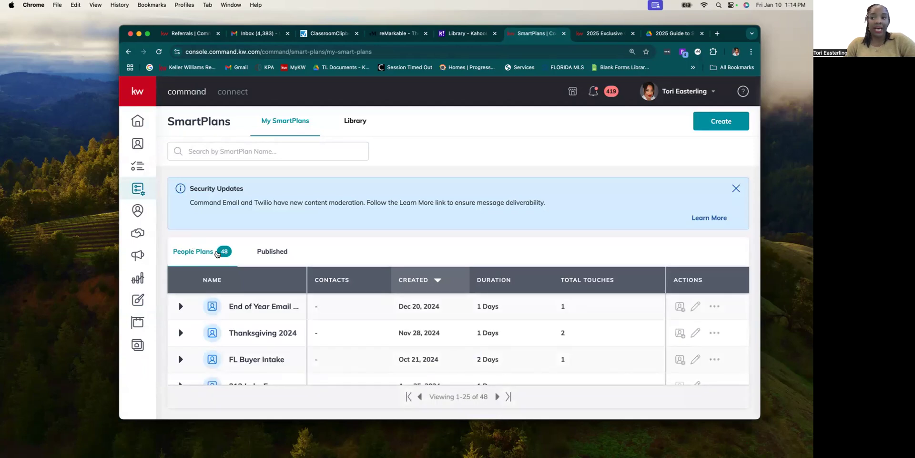
# Look through the people plans in My SmartPlans and expand End of Year Email Touch to view its steps.
pyautogui.scroll(-1, 344, 285)
pyautogui.scroll(-1, 345, 285)
pyautogui.scroll(2, 344, 285)
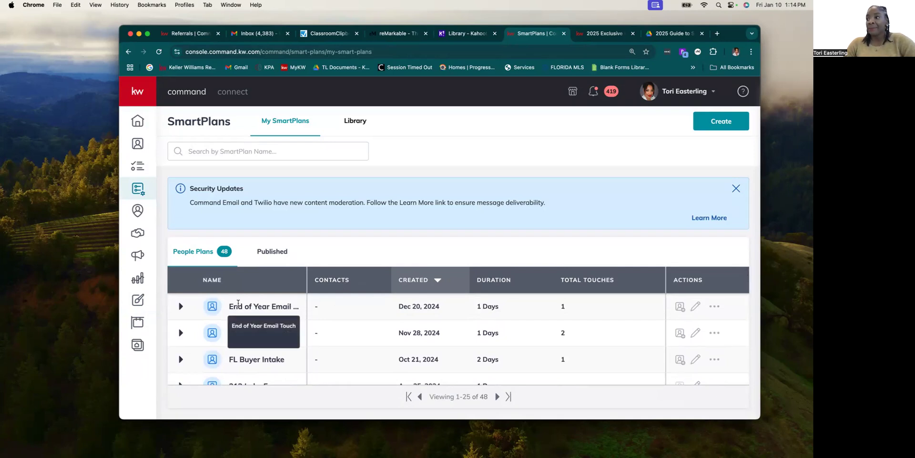
pyautogui.click(180, 306)
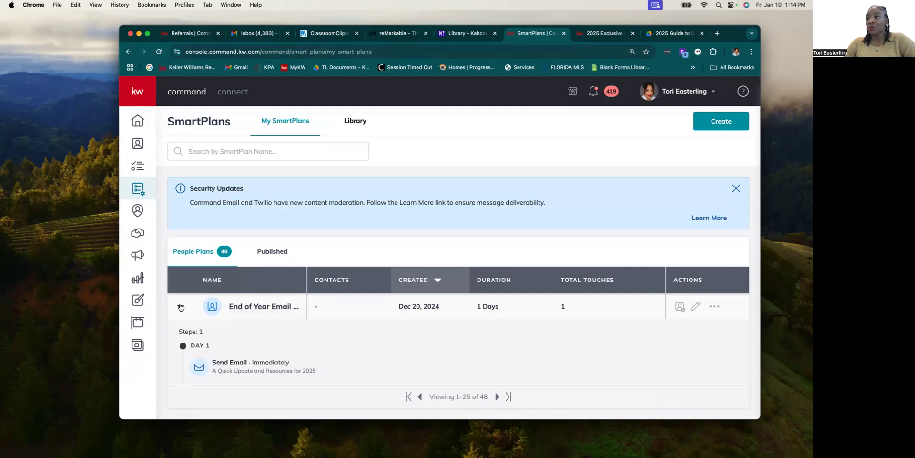
pyautogui.scroll(-2, 338, 346)
pyautogui.scroll(2, 338, 345)
# Open the End of Year Email Touch plan for editing, view the details of its Day 1 Send Email step, and save the plan.
pyautogui.click(695, 306)
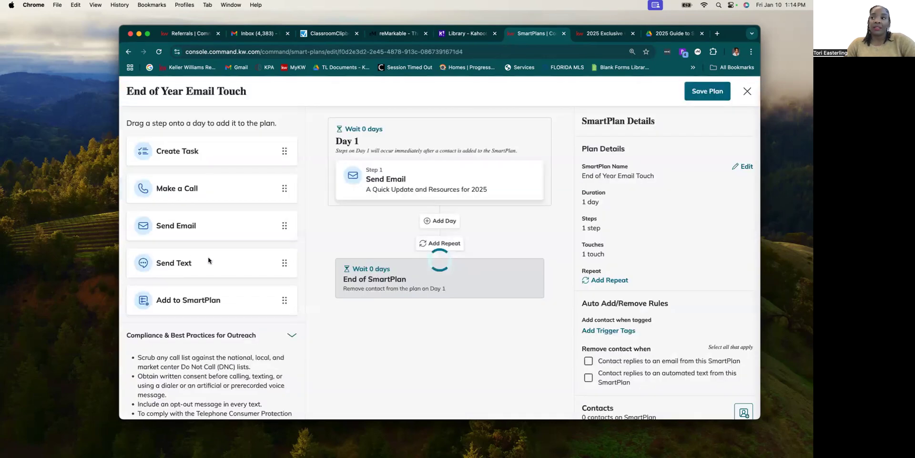
pyautogui.click(410, 185)
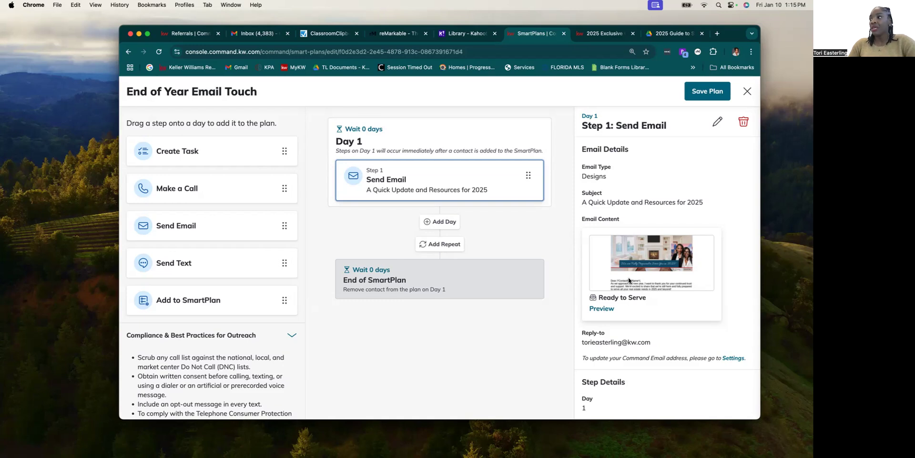
pyautogui.click(709, 95)
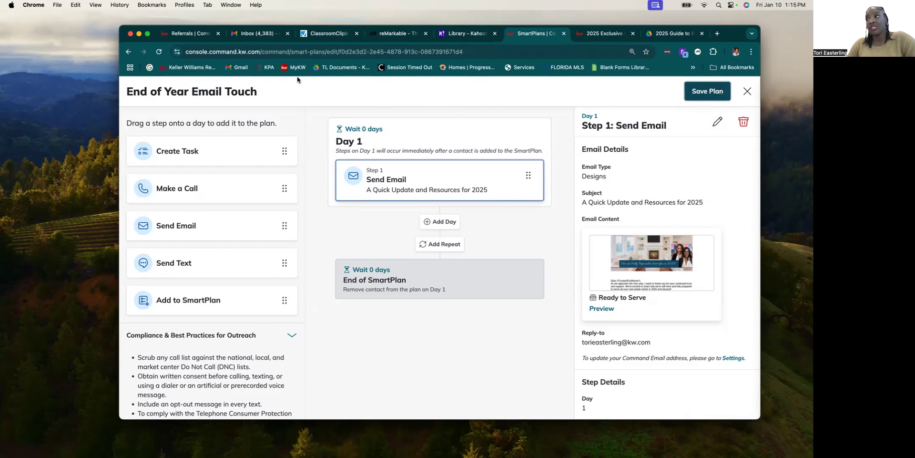
# Select the current page's web address for replacement.
pyautogui.click(399, 55)
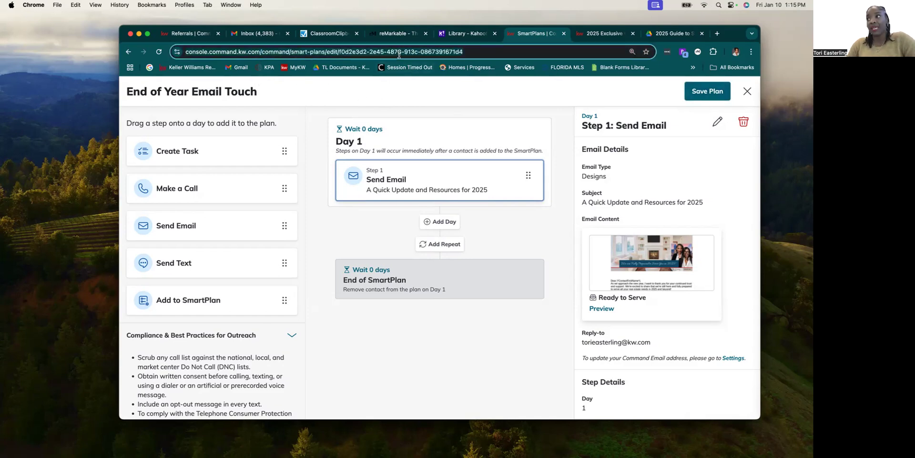